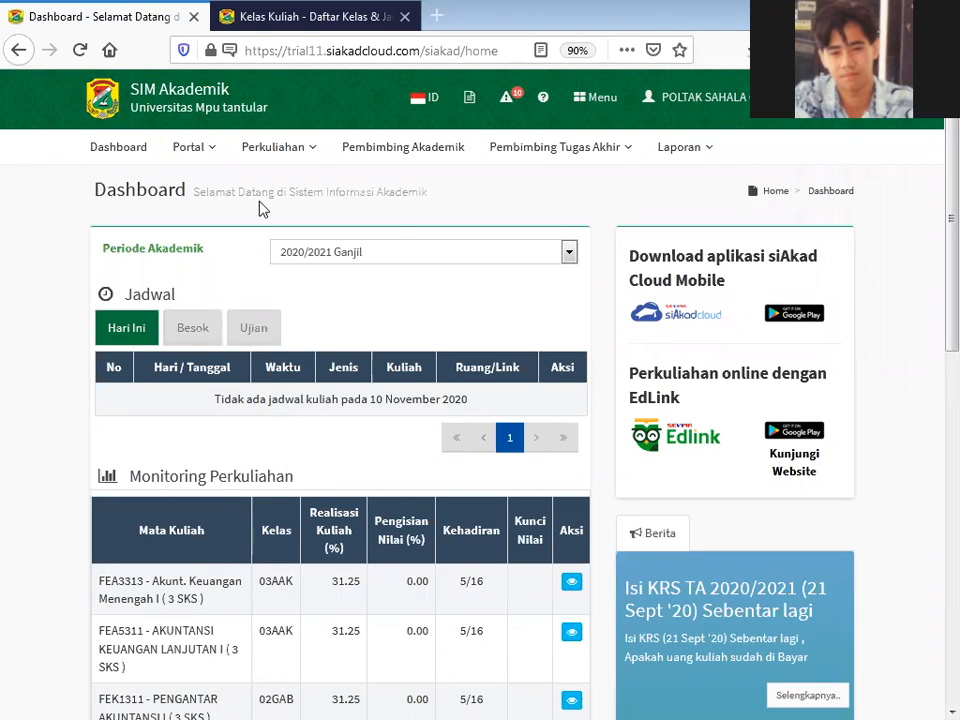
Open the Kelas Kuliah list under the Perkuliahan class data
{"action": "left_click", "coordinate": [283, 153]}
{"action": "mouse_move", "coordinate": [290, 205]}
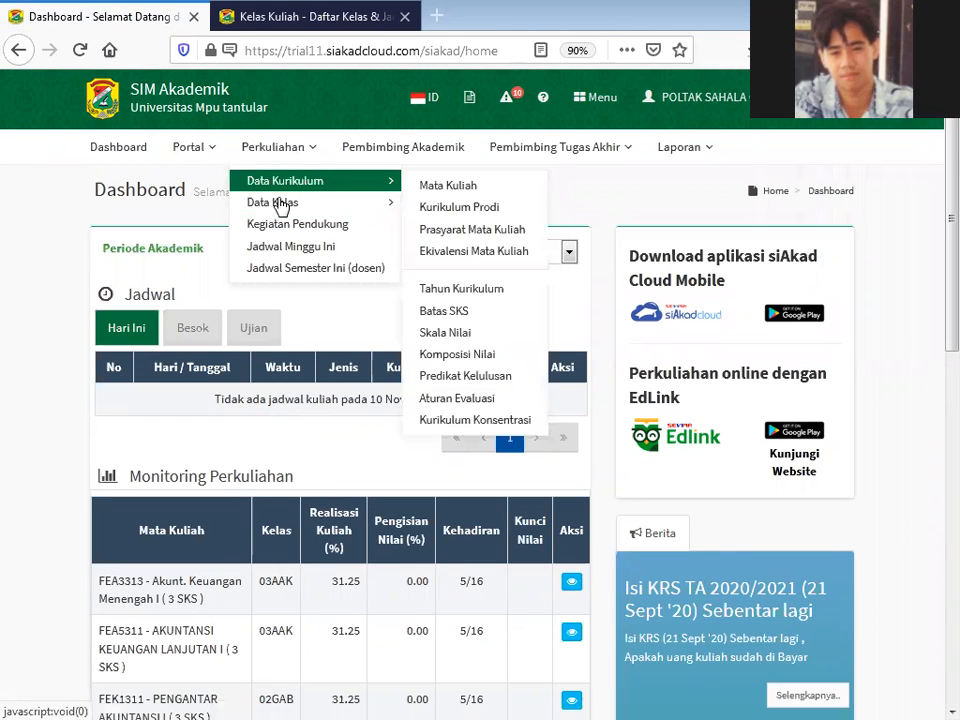
{"action": "left_click", "coordinate": [479, 208]}
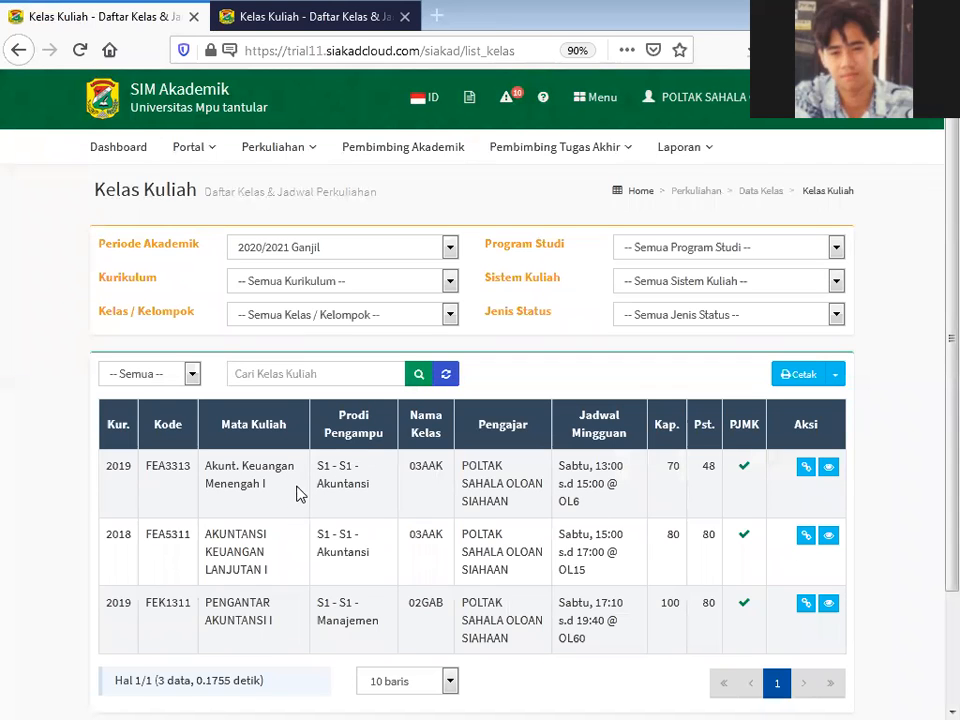
Open the Jadwal Perkuliahan of class 03AAK for FEA3313 Akunt. Keuangan Menengah I
{"action": "left_click", "coordinate": [806, 468]}
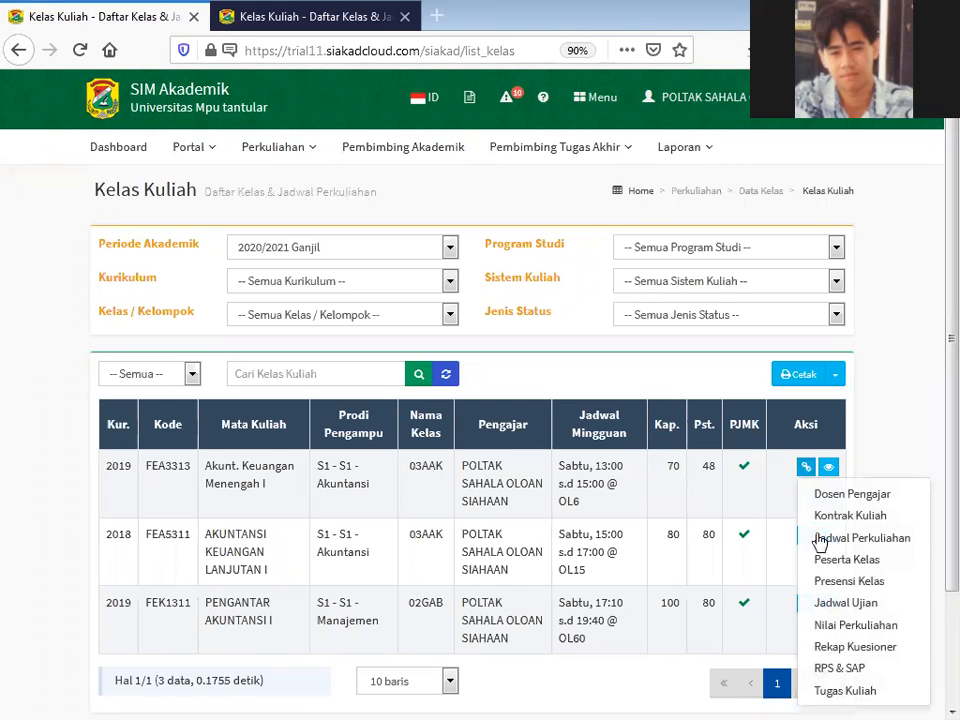
{"action": "left_click", "coordinate": [775, 470]}
{"action": "left_click", "coordinate": [806, 468]}
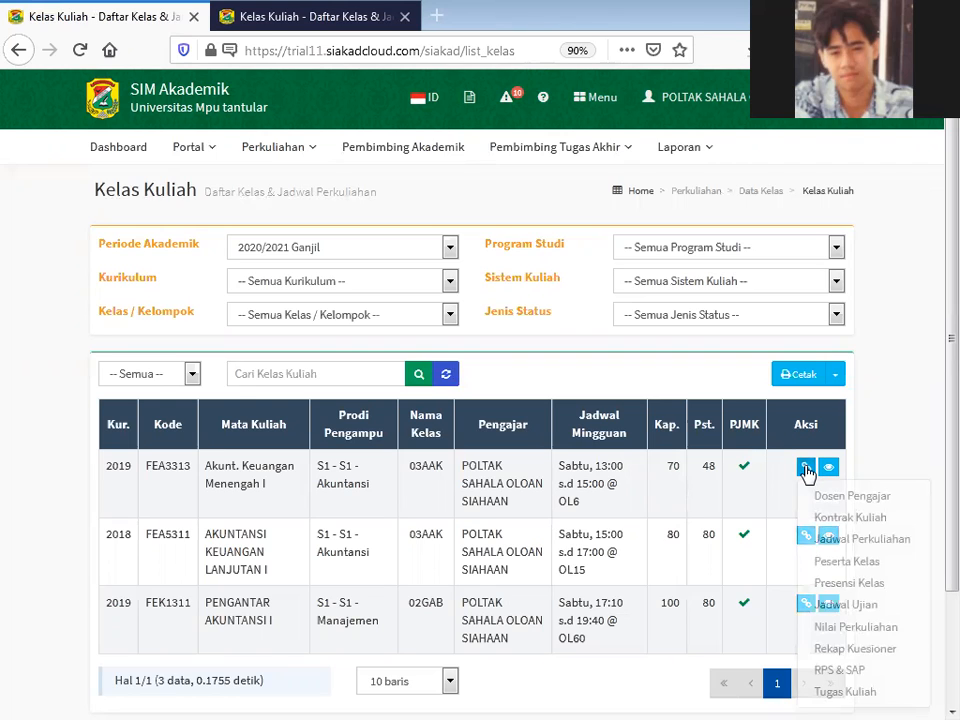
{"action": "left_click", "coordinate": [891, 538]}
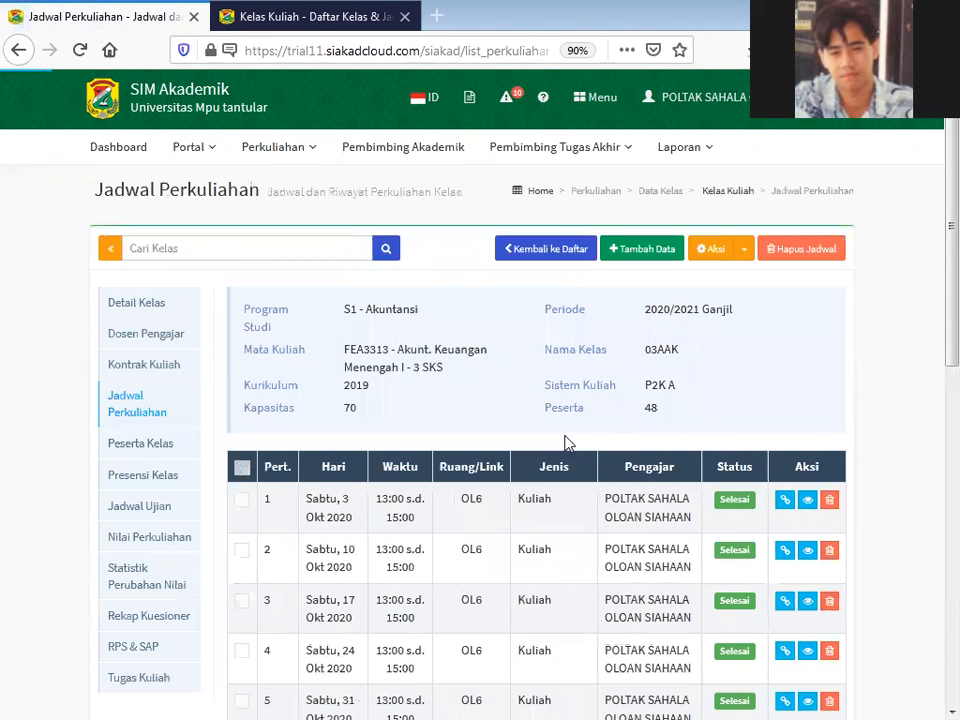
Examine the date, time and type of meeting 8 in the class schedule
{"action": "scroll", "coordinate": [583, 470], "scroll_direction": "down", "scroll_amount": 5}
{"action": "scroll", "coordinate": [585, 472], "scroll_direction": "down", "scroll_amount": 2}
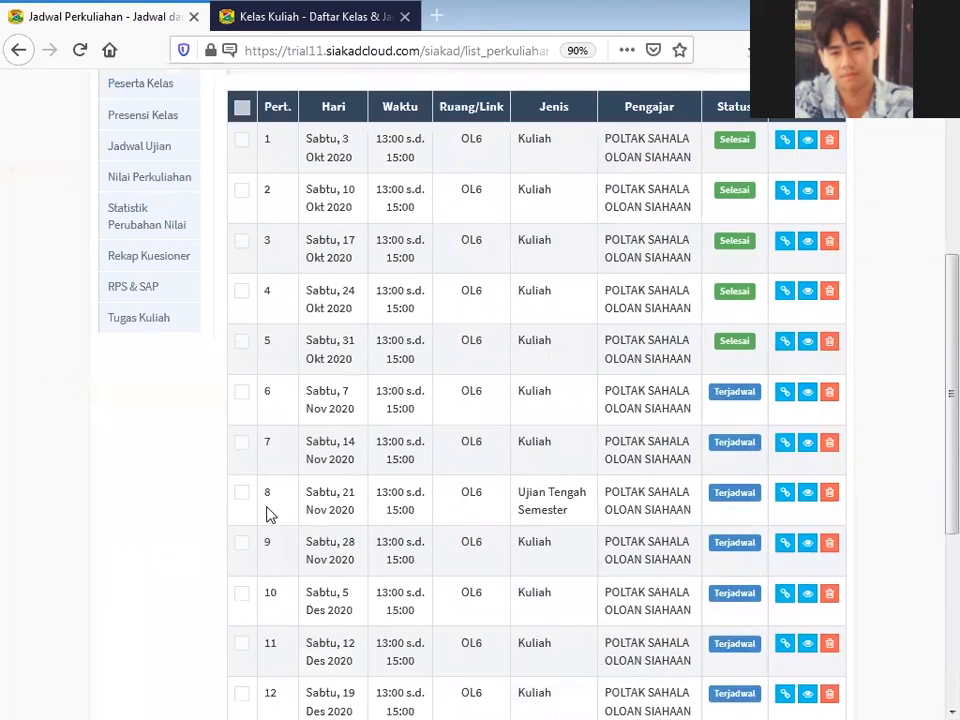
{"action": "left_click_drag", "start_coordinate": [270, 510], "coordinate": [366, 510]}
{"action": "left_click", "coordinate": [413, 508]}
{"action": "left_click_drag", "start_coordinate": [269, 491], "coordinate": [407, 510]}
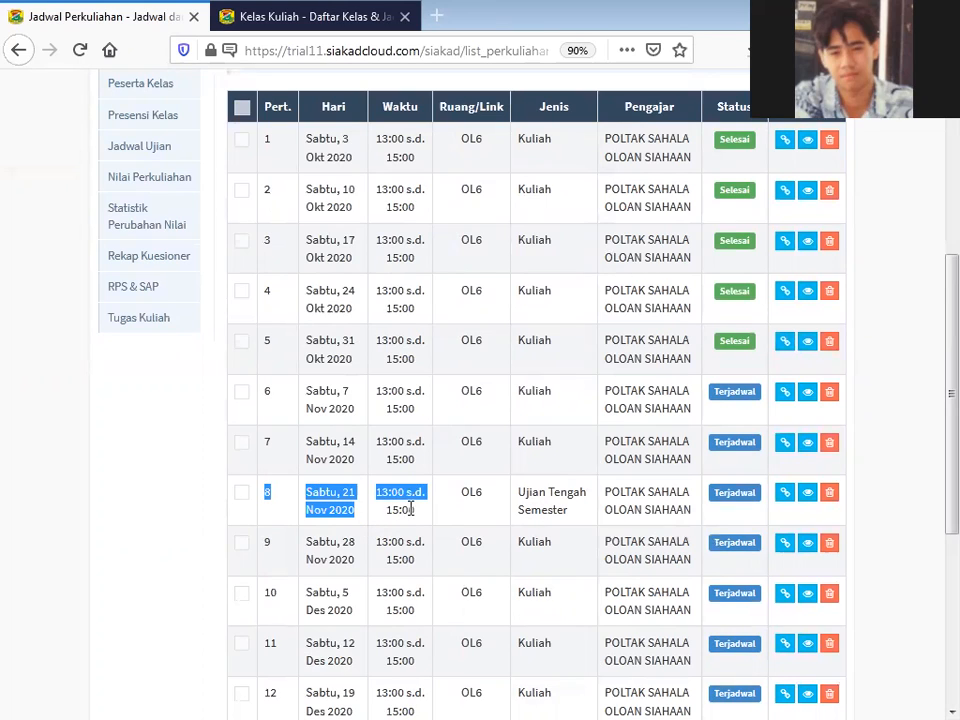
{"action": "left_click", "coordinate": [535, 492]}
{"action": "left_click_drag", "start_coordinate": [517, 491], "coordinate": [568, 505]}
{"action": "left_click", "coordinate": [568, 505]}
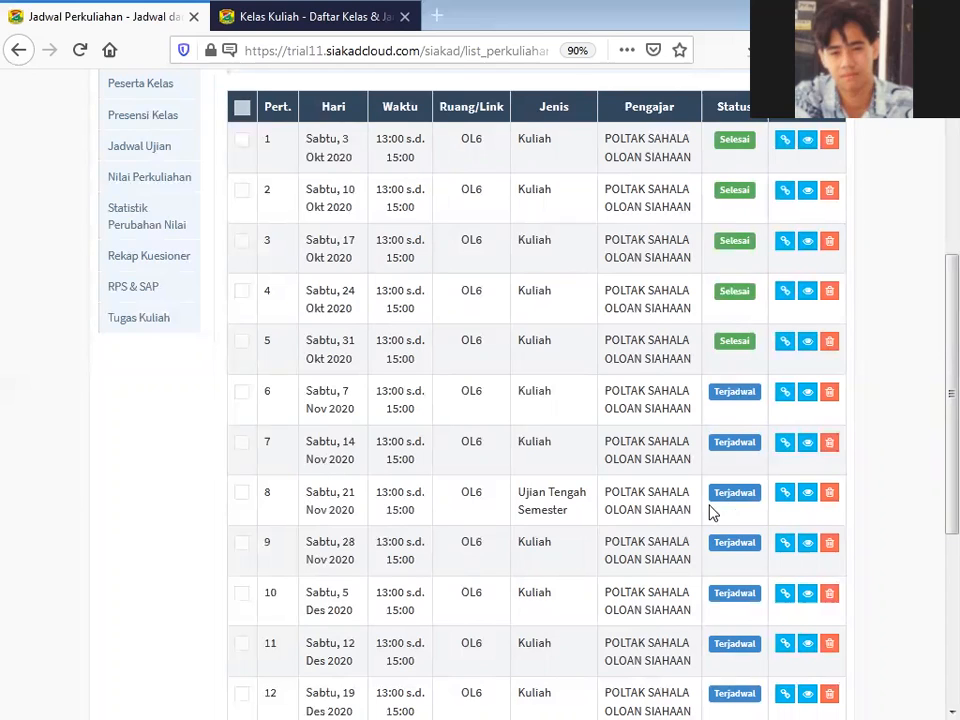
Schedule and save a CBT for meeting 8 with the prefilled Ujian Tengah Semester details, 21-11-2020 from 13:00 to 15:00, and read the resulting notice
{"action": "left_click", "coordinate": [782, 500]}
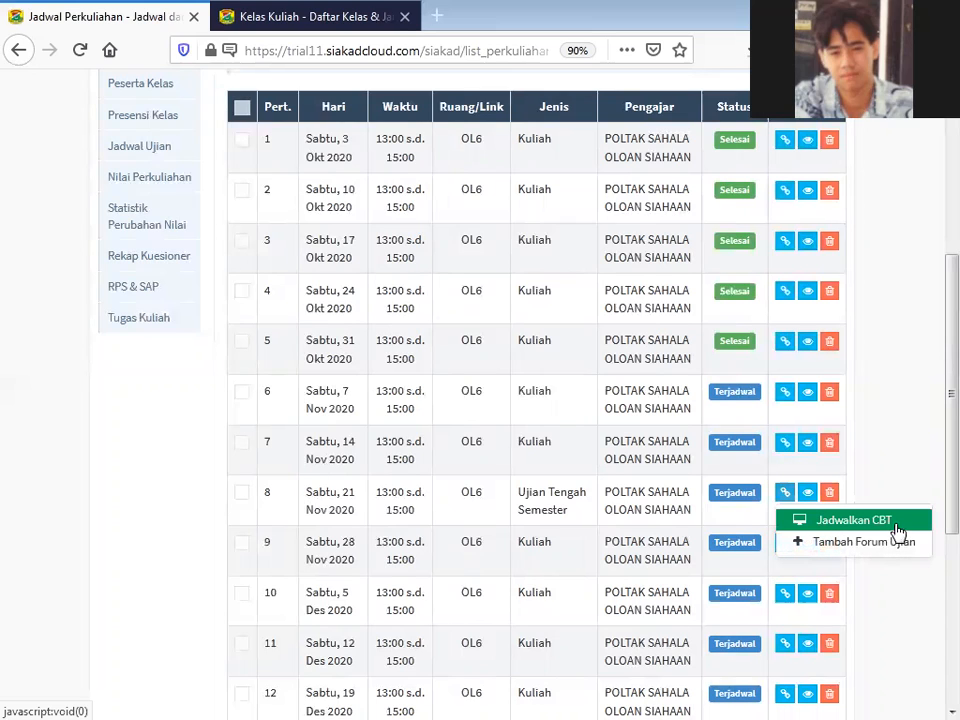
{"action": "left_click", "coordinate": [826, 522]}
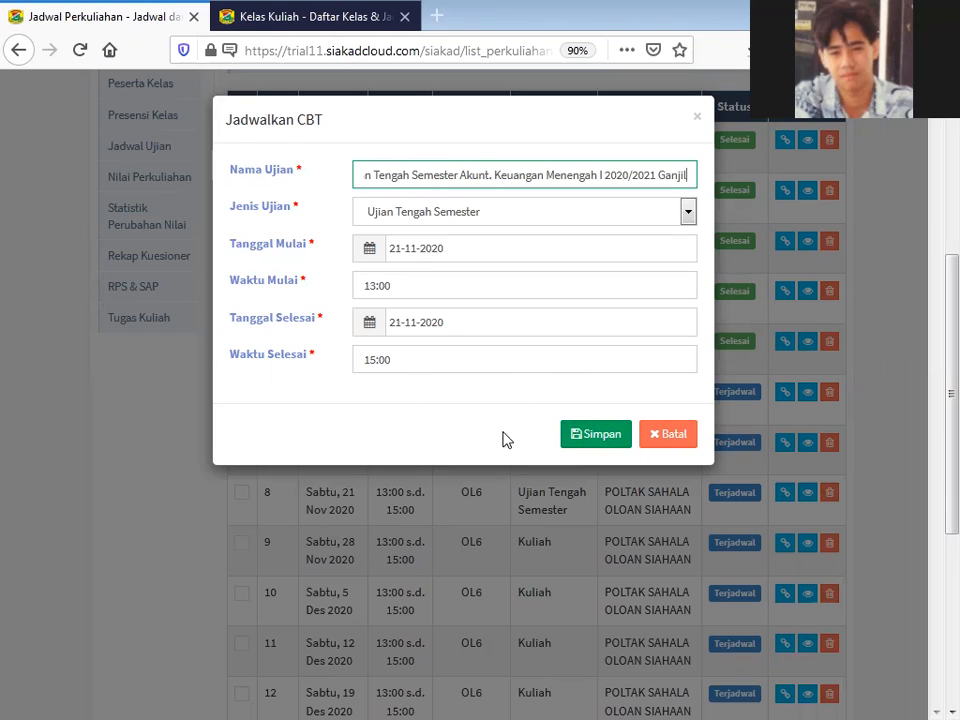
{"action": "left_click", "coordinate": [620, 446]}
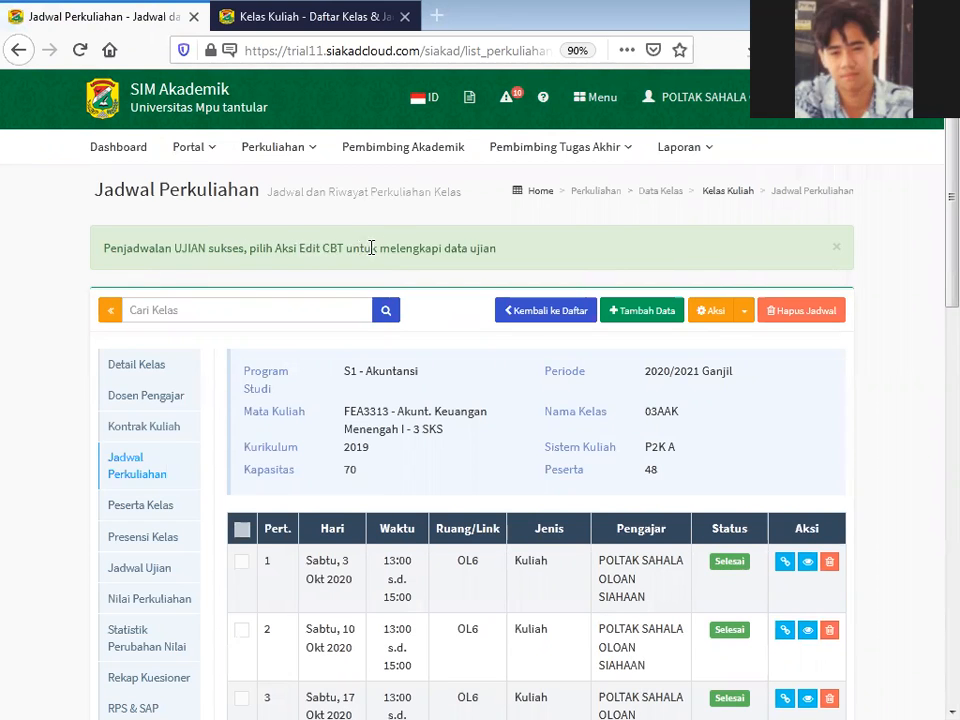
{"action": "left_click_drag", "start_coordinate": [398, 247], "coordinate": [104, 251]}
{"action": "left_click", "coordinate": [519, 258]}
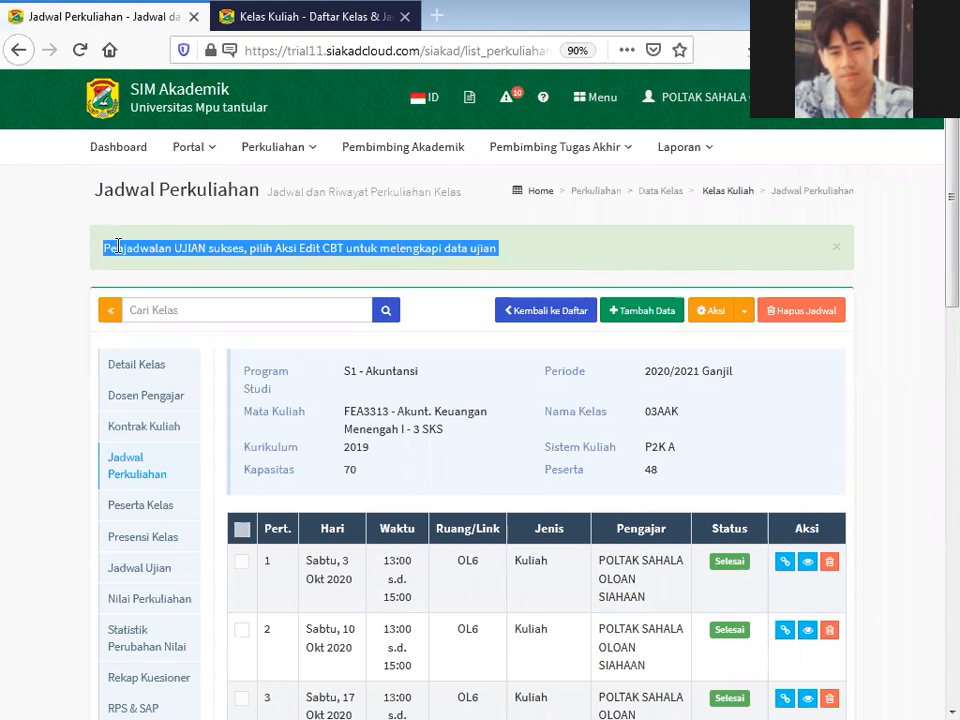
{"action": "left_click", "coordinate": [119, 247]}
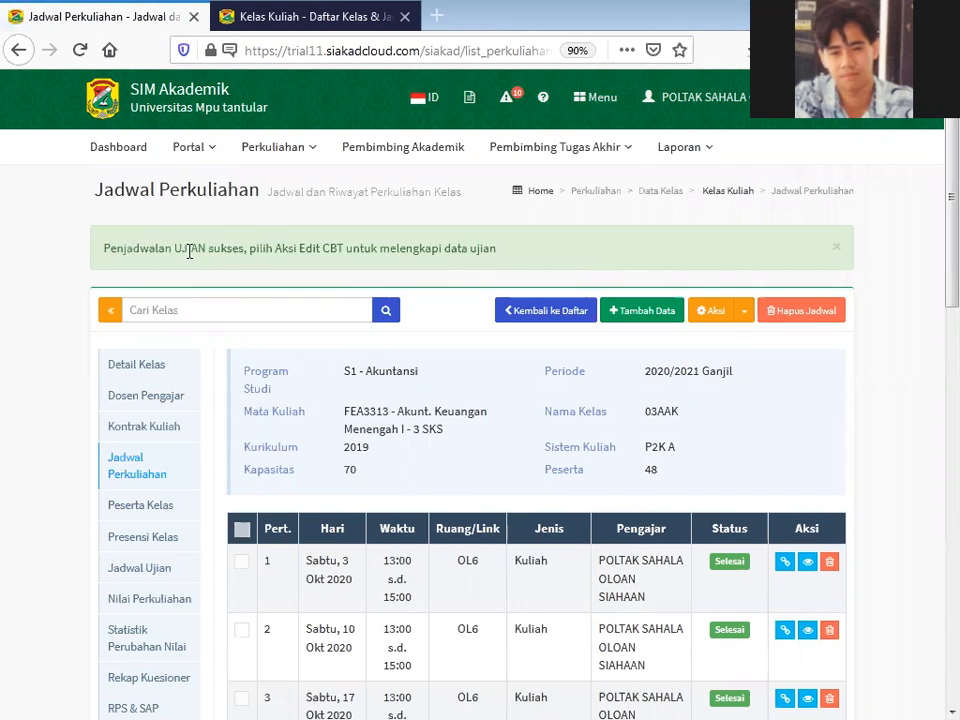
{"action": "left_click_drag", "start_coordinate": [493, 249], "coordinate": [86, 257]}
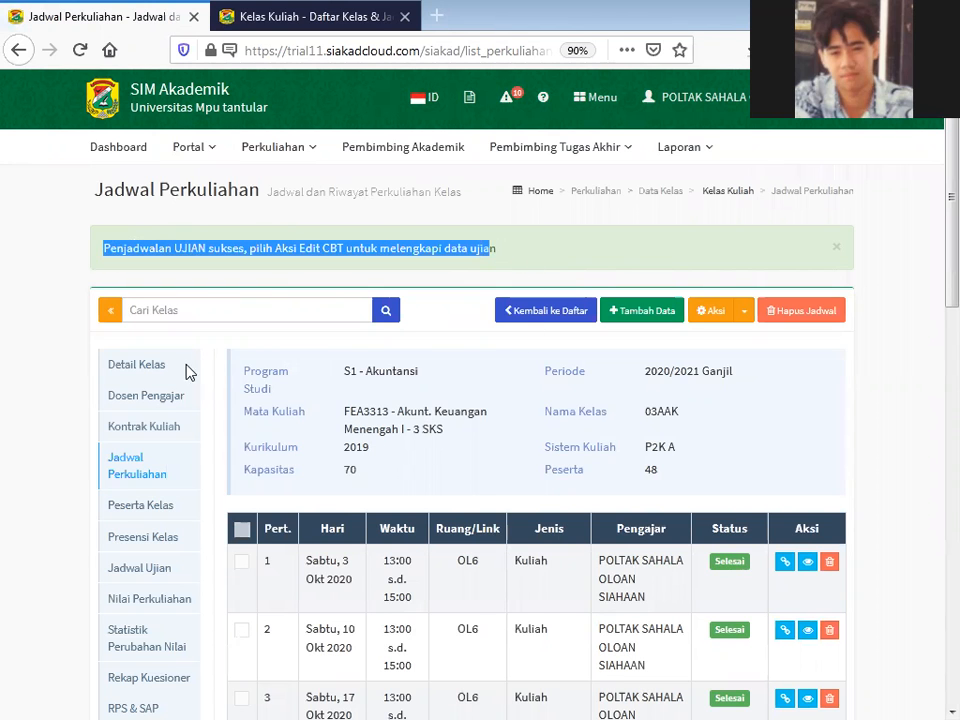
Open the CBT exam details of meeting 8 and check the Soal Ujian section
{"action": "scroll", "coordinate": [465, 613], "scroll_direction": "down", "scroll_amount": 5}
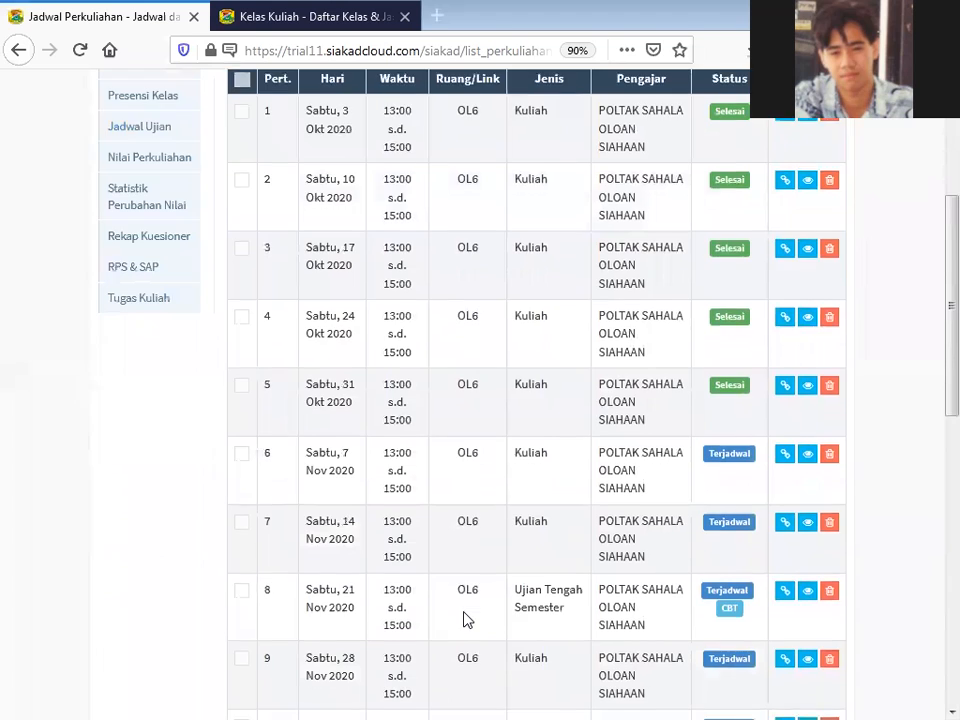
{"action": "scroll", "coordinate": [465, 618], "scroll_direction": "down", "scroll_amount": 1}
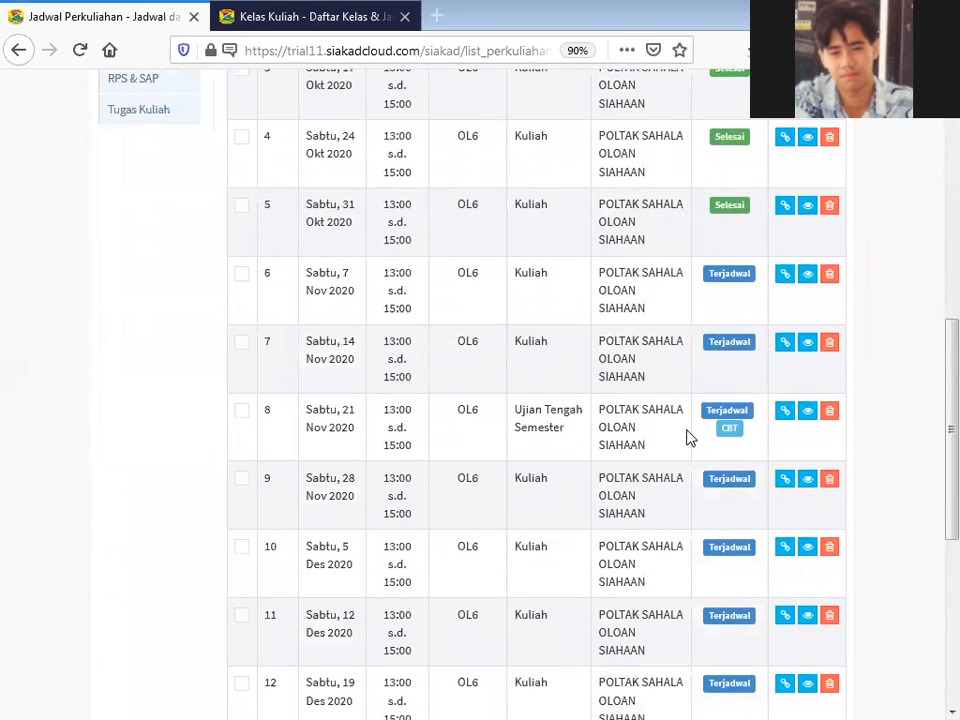
{"action": "left_click", "coordinate": [785, 413]}
{"action": "left_click", "coordinate": [840, 440]}
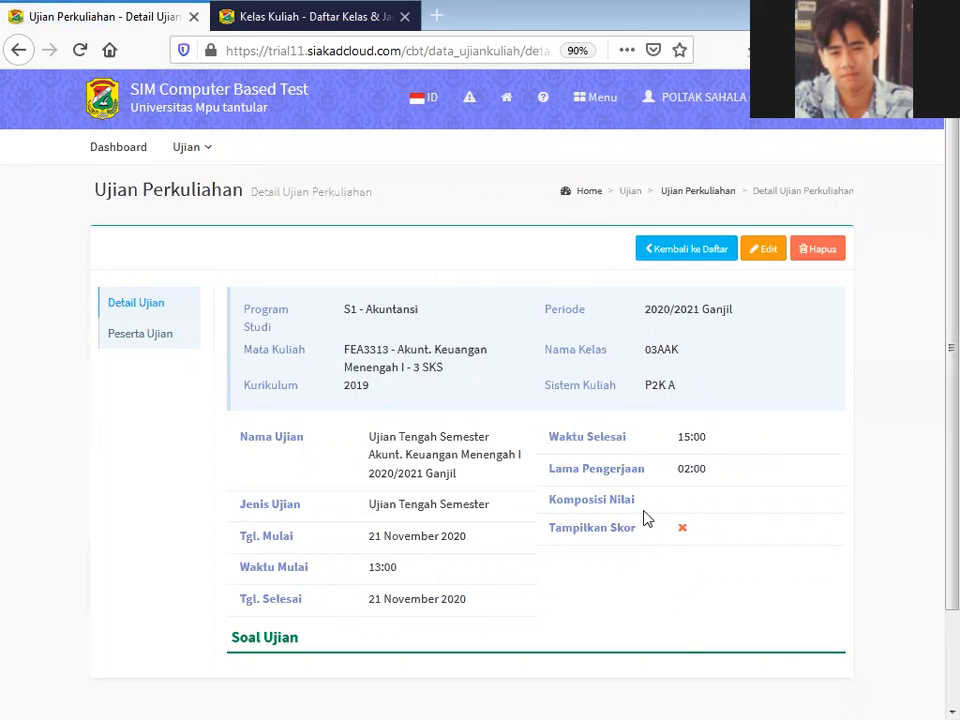
{"action": "scroll", "coordinate": [632, 558], "scroll_direction": "down", "scroll_amount": 2}
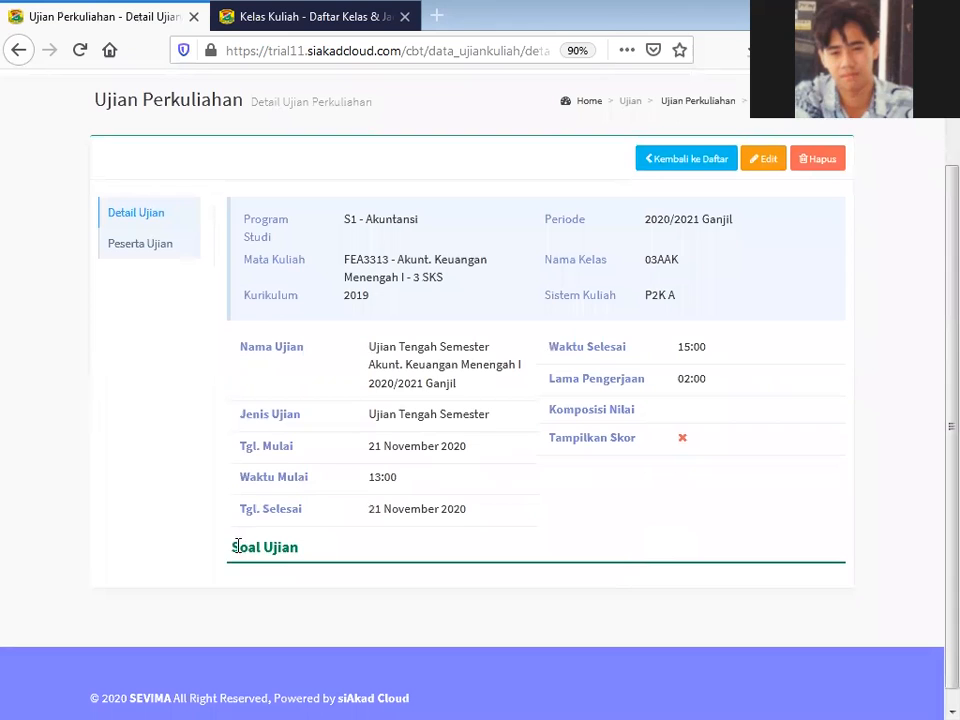
{"action": "left_click_drag", "start_coordinate": [232, 546], "coordinate": [332, 564]}
{"action": "left_click", "coordinate": [334, 577]}
Edit the exam, setting Komposisi Nilai to UTS and turning on Tampilkan Skor
{"action": "left_click", "coordinate": [766, 162]}
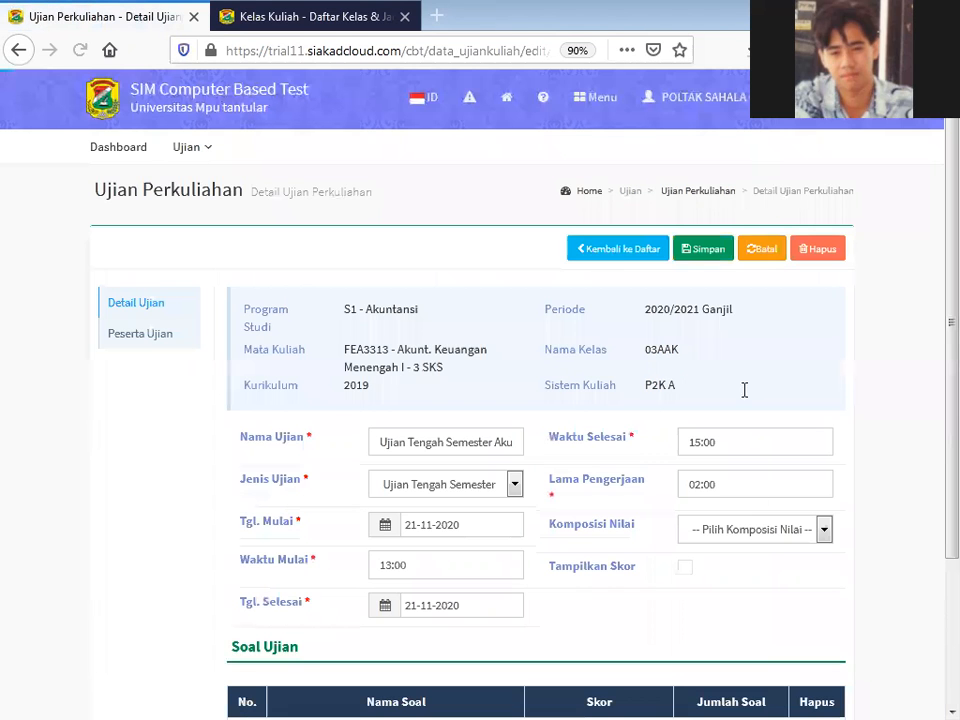
{"action": "scroll", "coordinate": [776, 570], "scroll_direction": "down", "scroll_amount": 2}
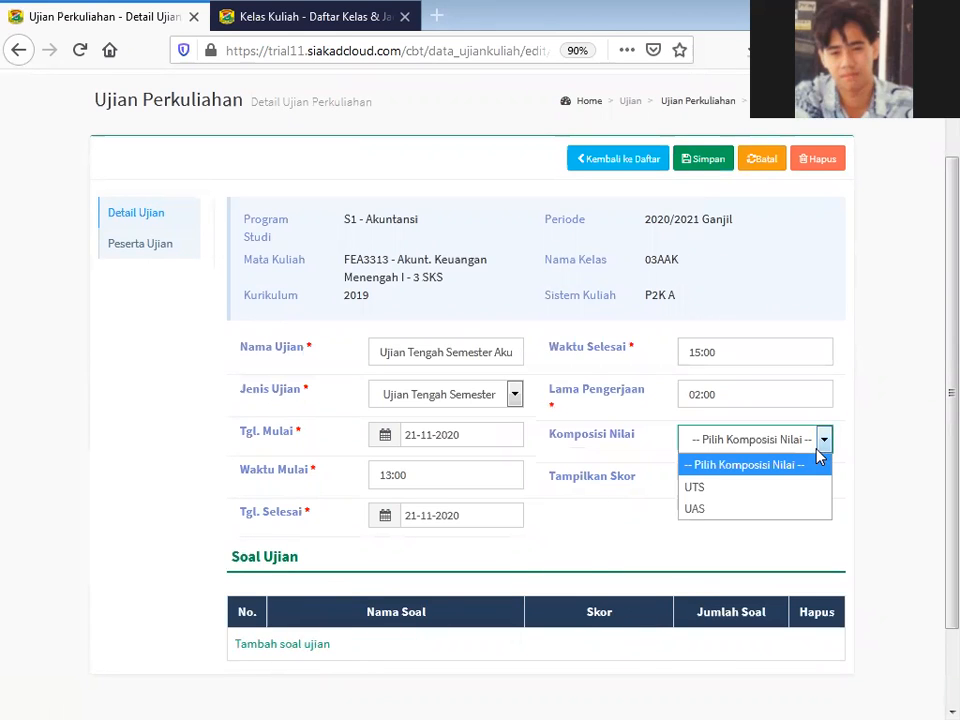
{"action": "left_click", "coordinate": [723, 492]}
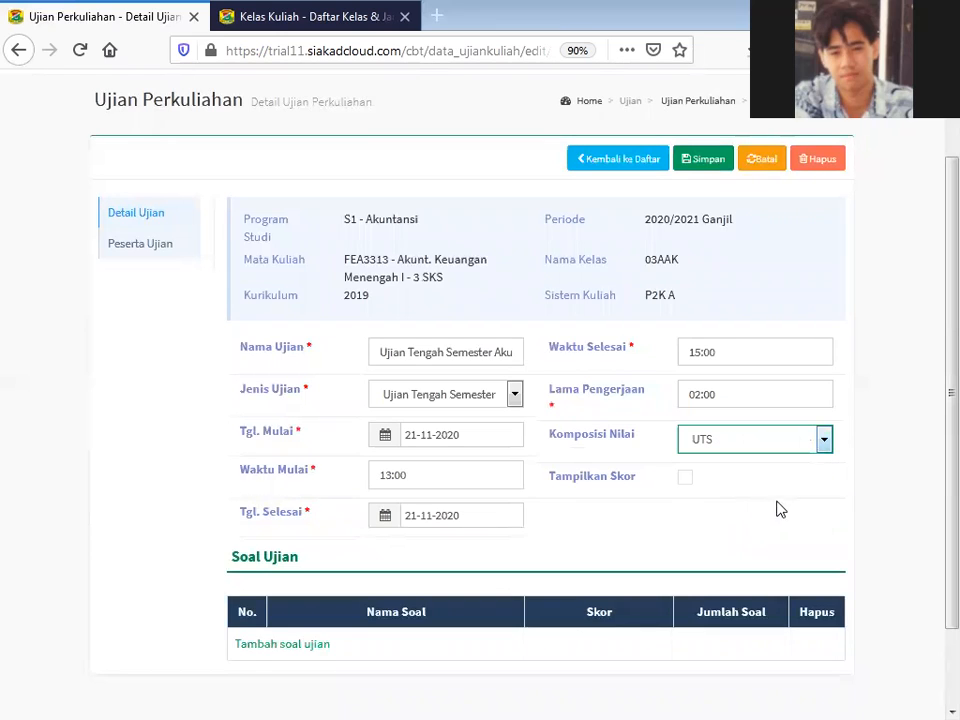
{"action": "left_click", "coordinate": [685, 480]}
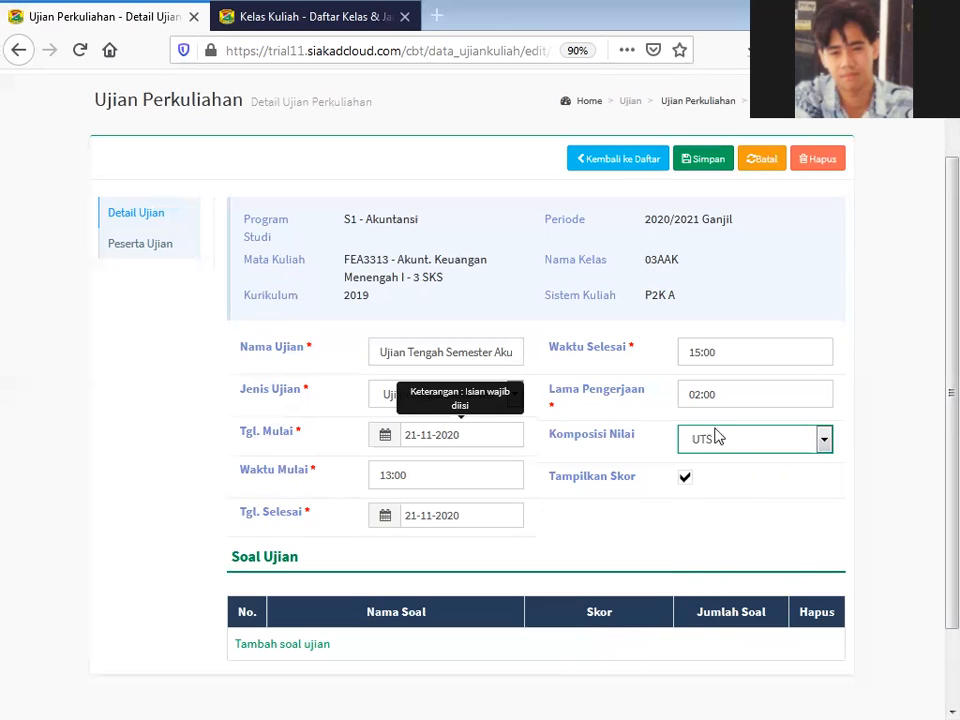
Add an exam question row under Soal Ujian using the set E201FEA5313AC - Sistem Informasi Akuntansi, 10/11/20
{"action": "left_click", "coordinate": [268, 645]}
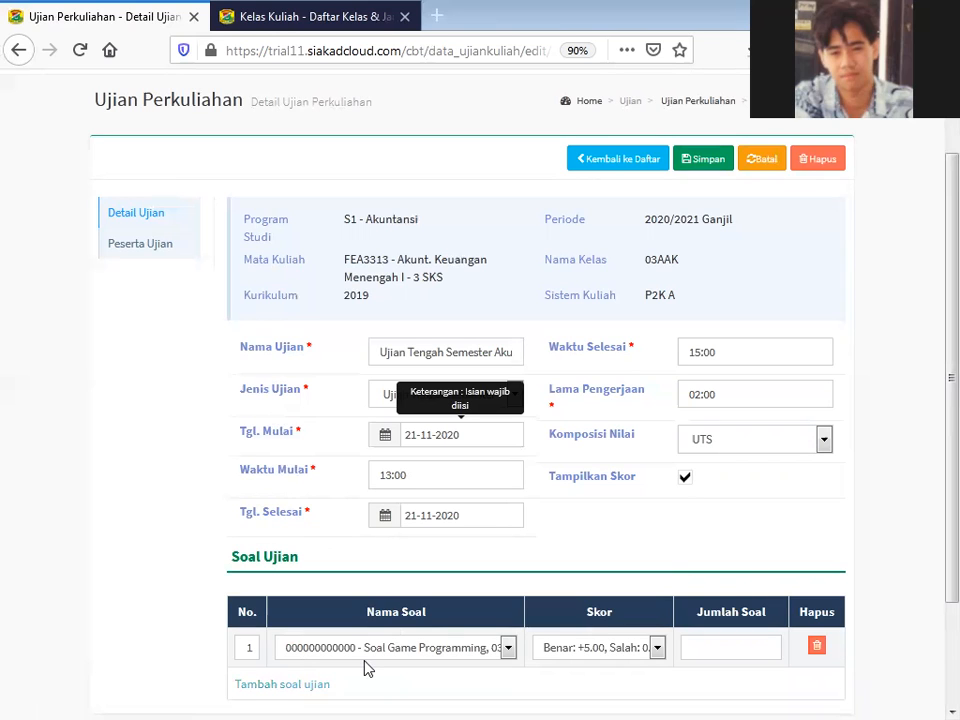
{"action": "left_click", "coordinate": [407, 648]}
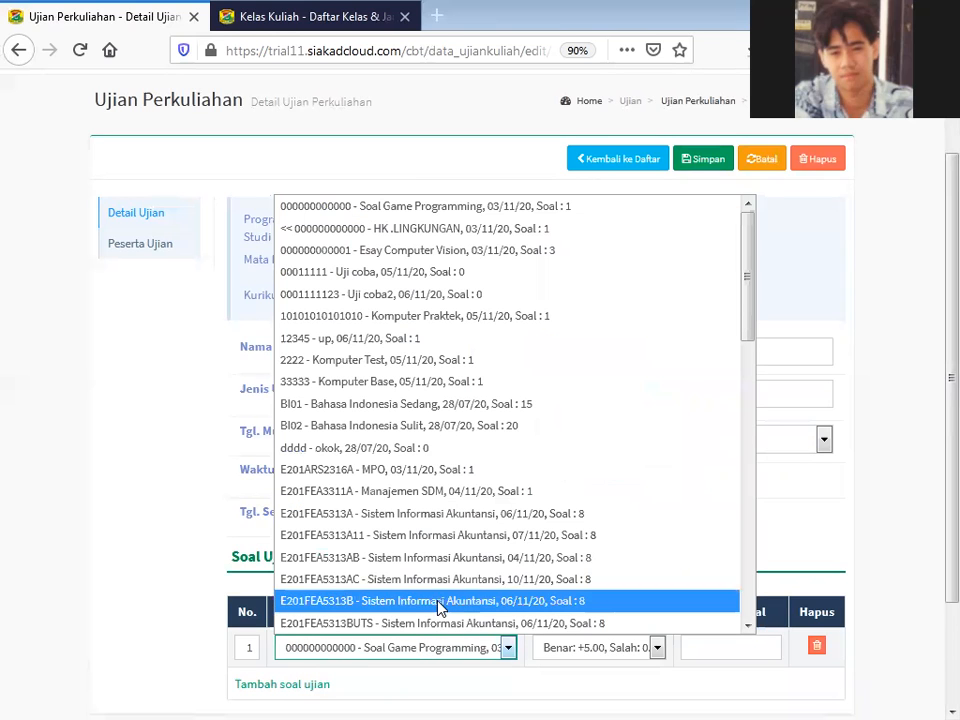
{"action": "scroll", "coordinate": [613, 522], "scroll_direction": "down", "scroll_amount": 1}
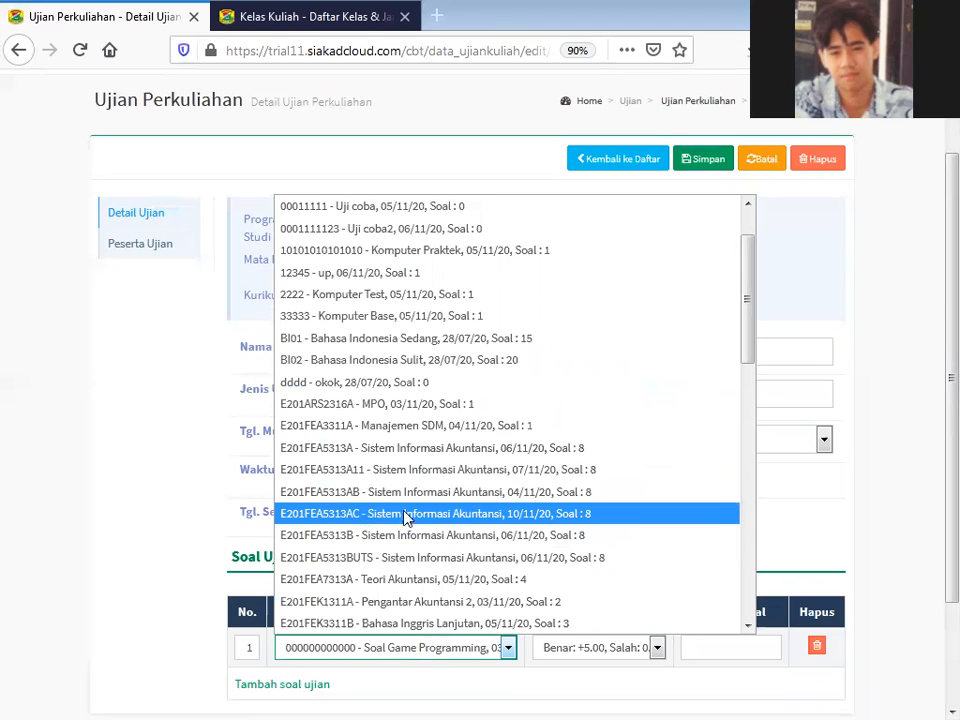
{"action": "left_click", "coordinate": [598, 524]}
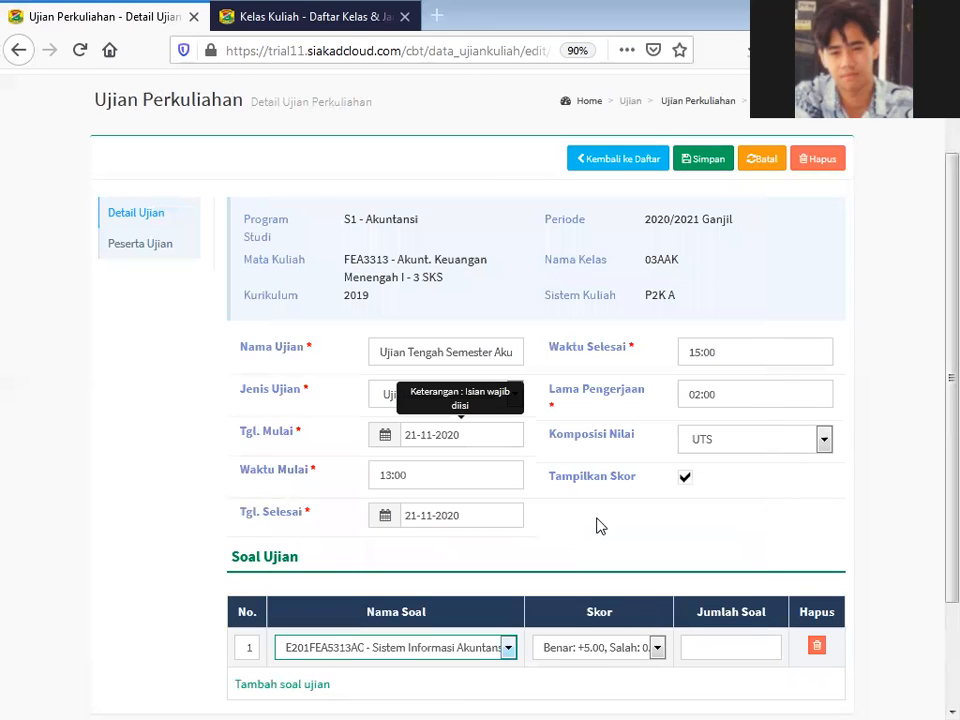
Set the question row's Skor to Benar: +10.00, Salah: 0.00 and its Jumlah Soal to 8
{"action": "left_click", "coordinate": [596, 652]}
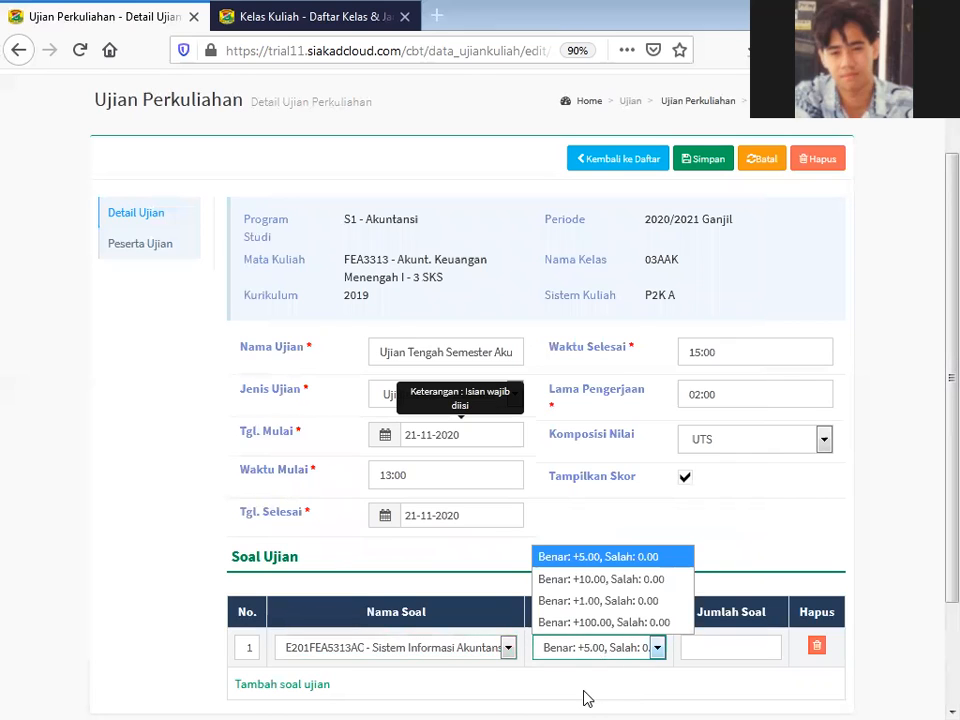
{"action": "left_click", "coordinate": [582, 681]}
{"action": "left_click", "coordinate": [583, 653]}
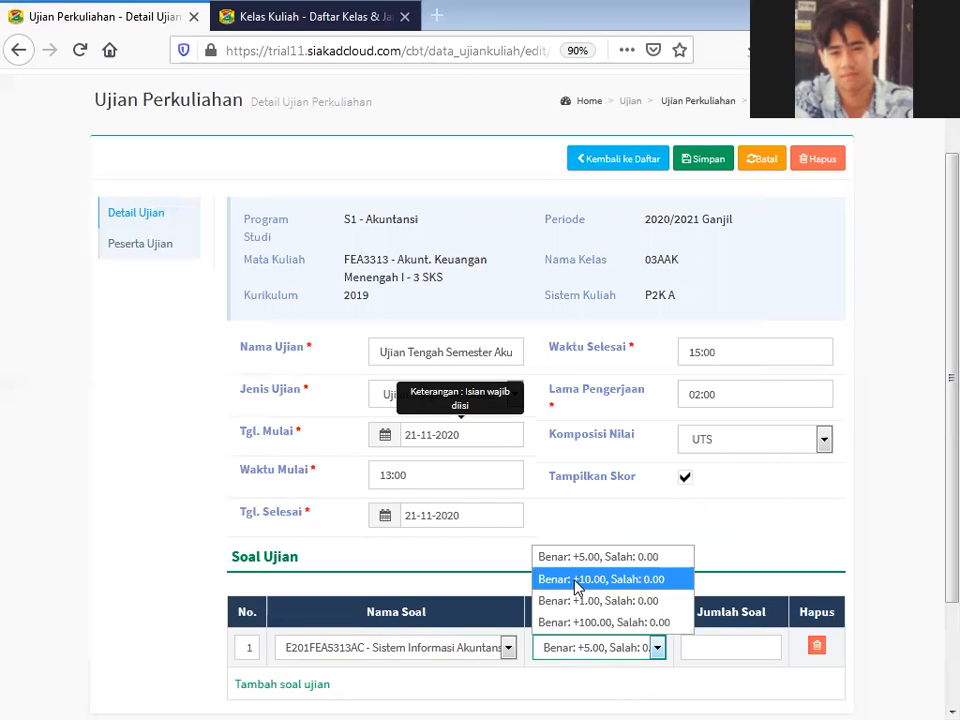
{"action": "left_click", "coordinate": [490, 690]}
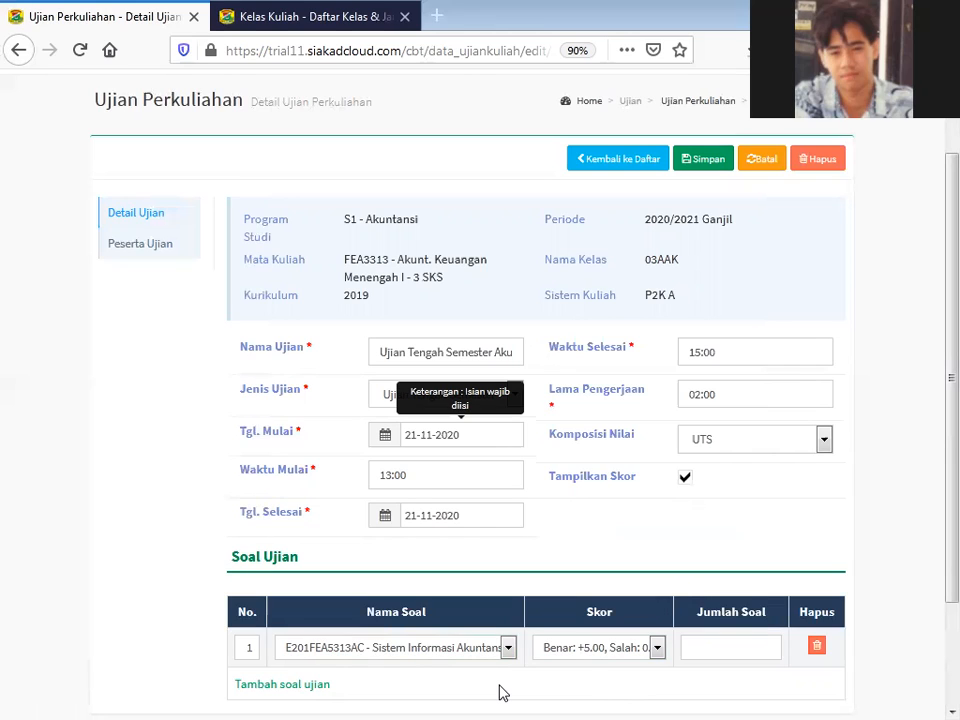
{"action": "left_click", "coordinate": [594, 648]}
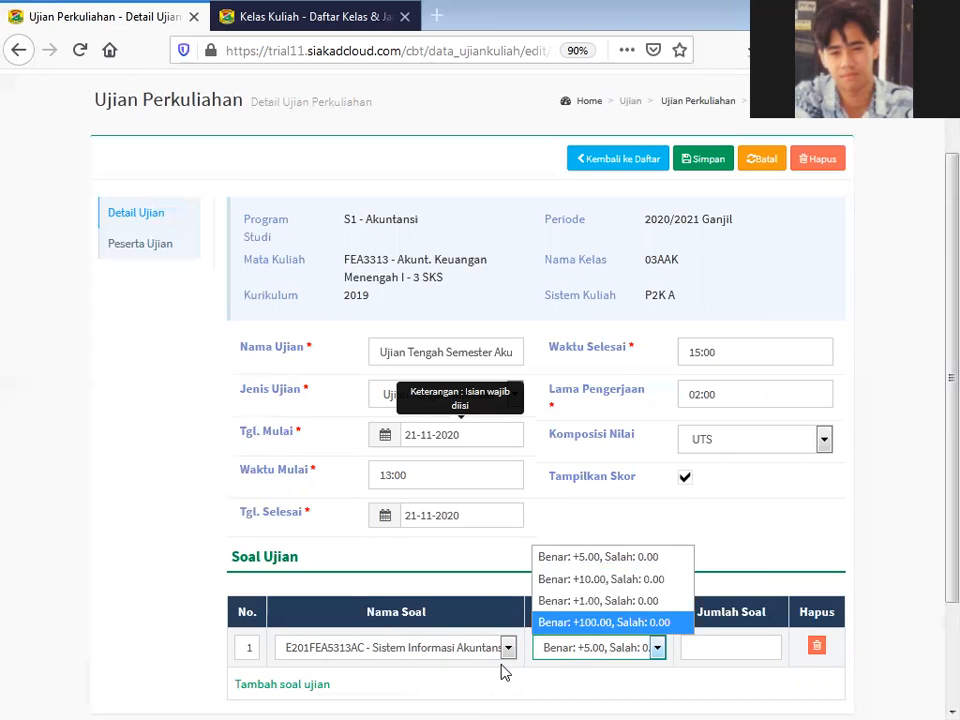
{"action": "left_click", "coordinate": [645, 580]}
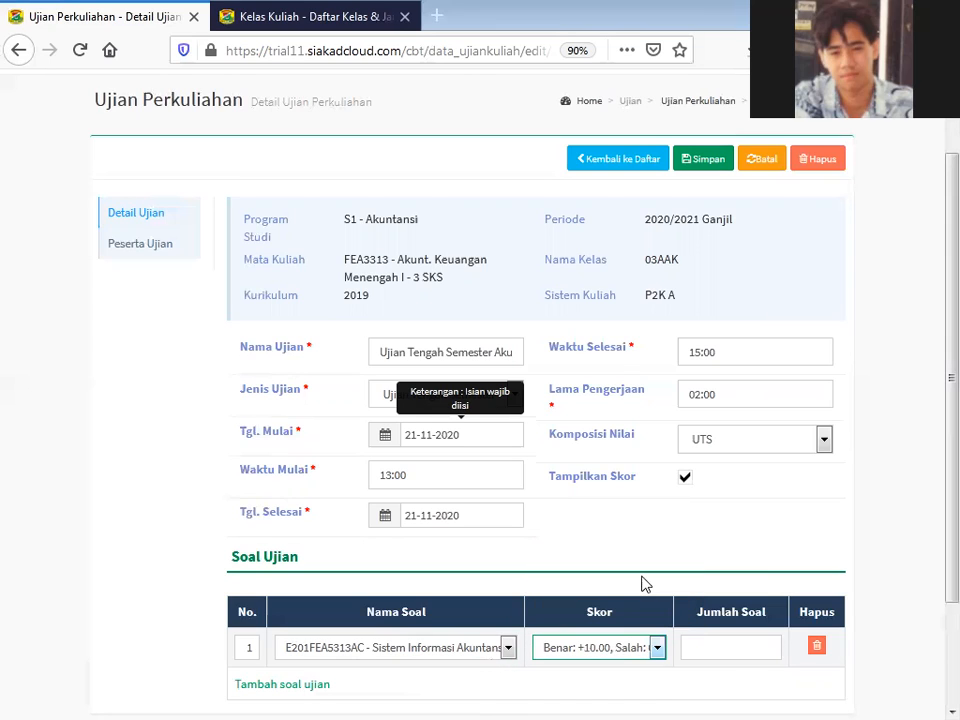
{"action": "left_click", "coordinate": [761, 644]}
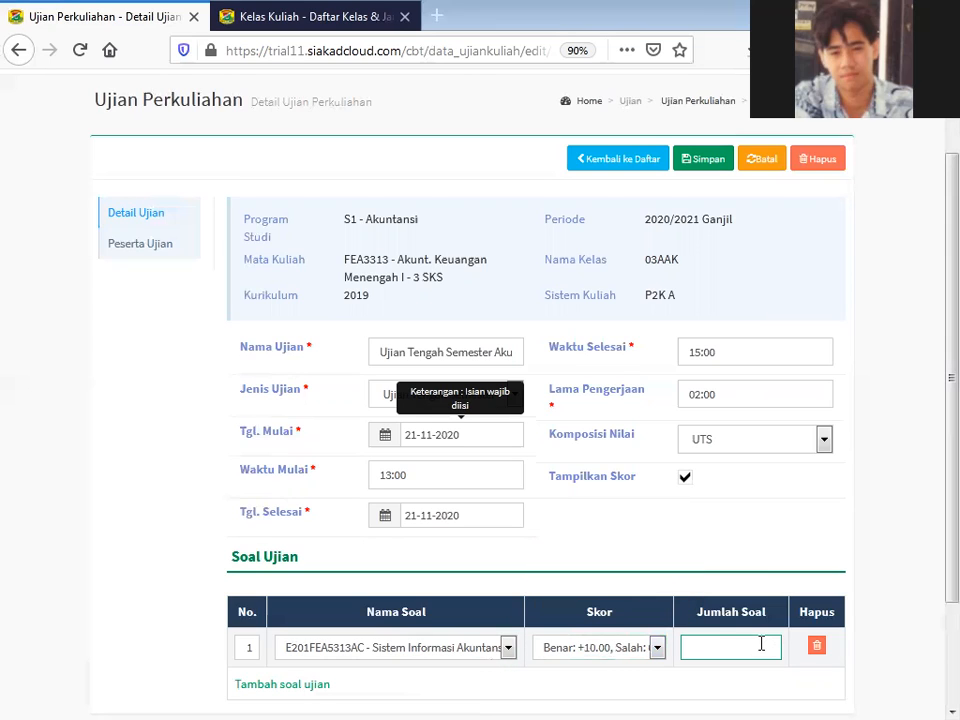
{"action": "type", "text": "8"}
{"action": "left_click", "coordinate": [910, 543]}
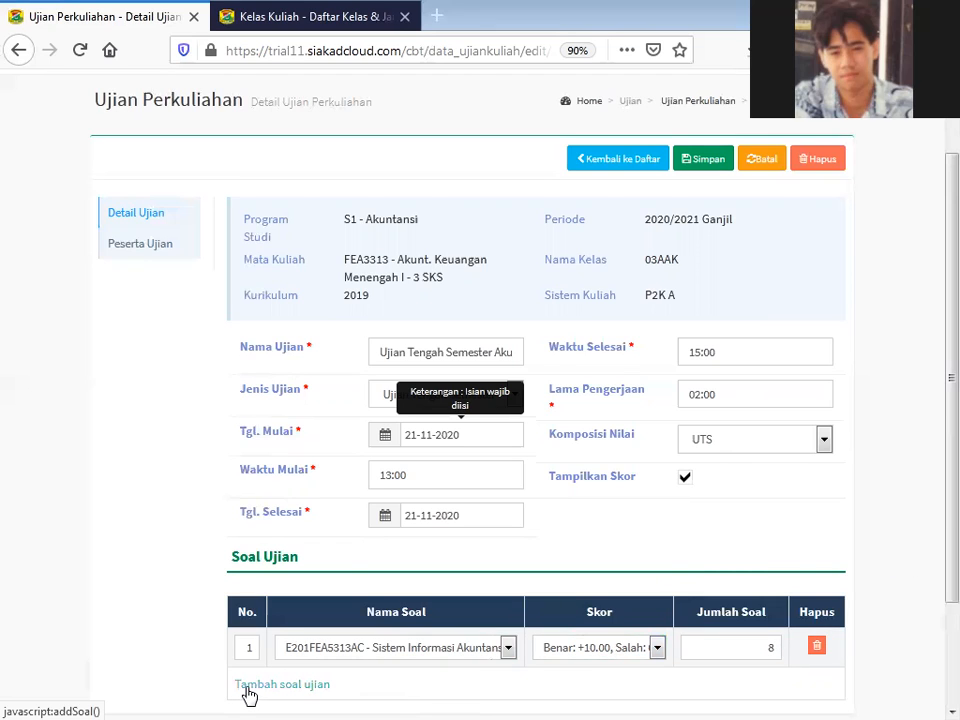
Switch to browser.docx in Word and review the Kode Soal 16 Digit naming scheme, highlighting the last digit of the example code
{"action": "scroll", "coordinate": [380, 676], "scroll_direction": "down", "scroll_amount": 2}
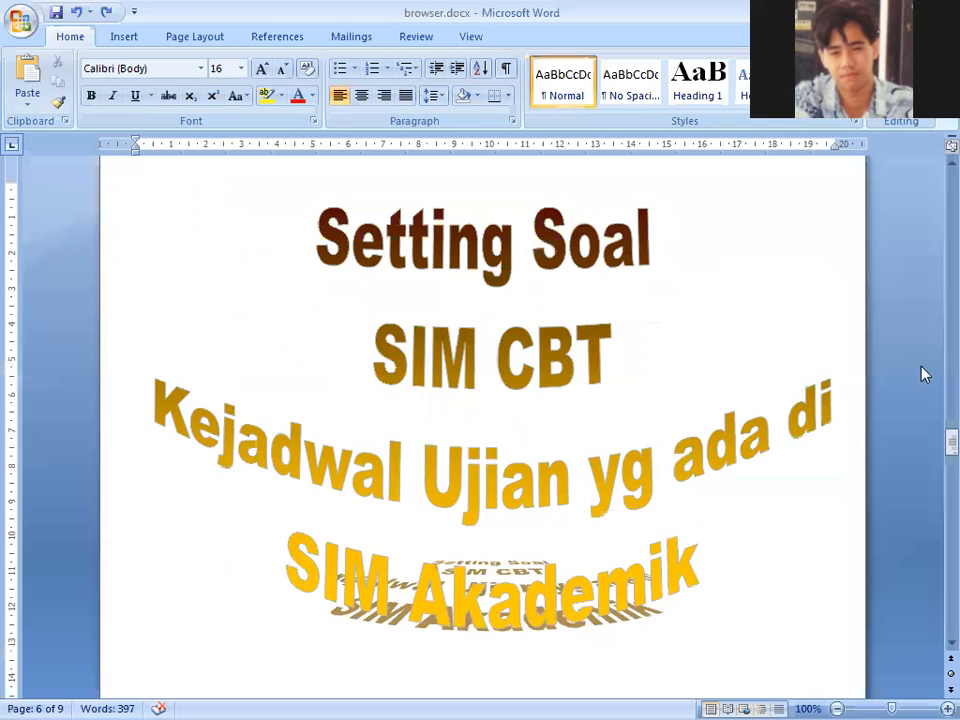
{"action": "scroll", "coordinate": [831, 426], "scroll_direction": "down", "scroll_amount": 10}
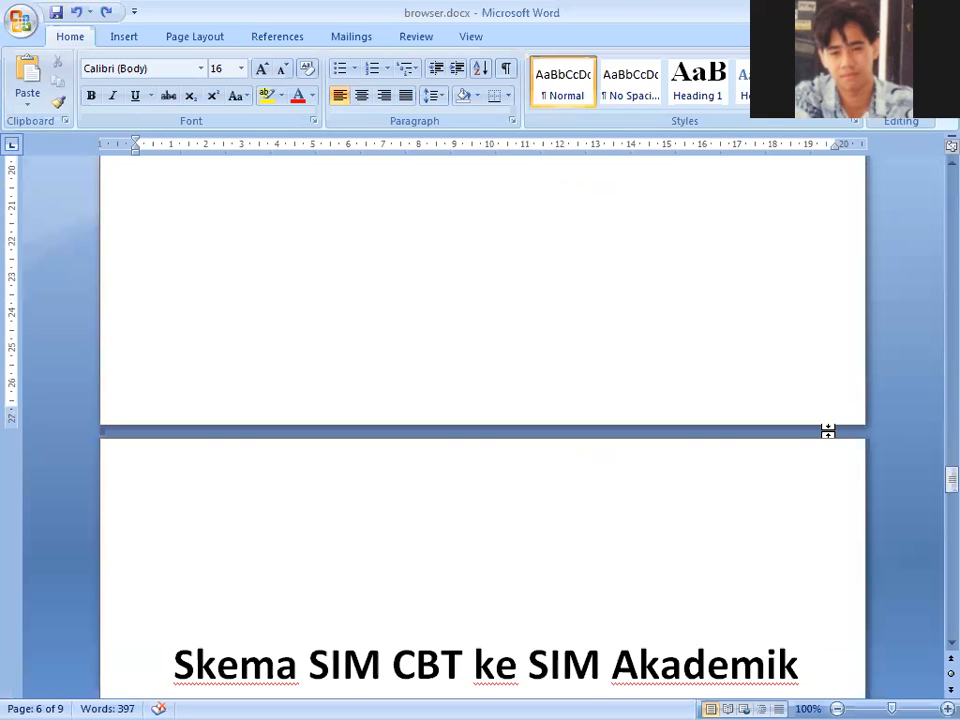
{"action": "scroll", "coordinate": [828, 430], "scroll_direction": "up", "scroll_amount": 20}
{"action": "scroll", "coordinate": [830, 431], "scroll_direction": "up", "scroll_amount": 15}
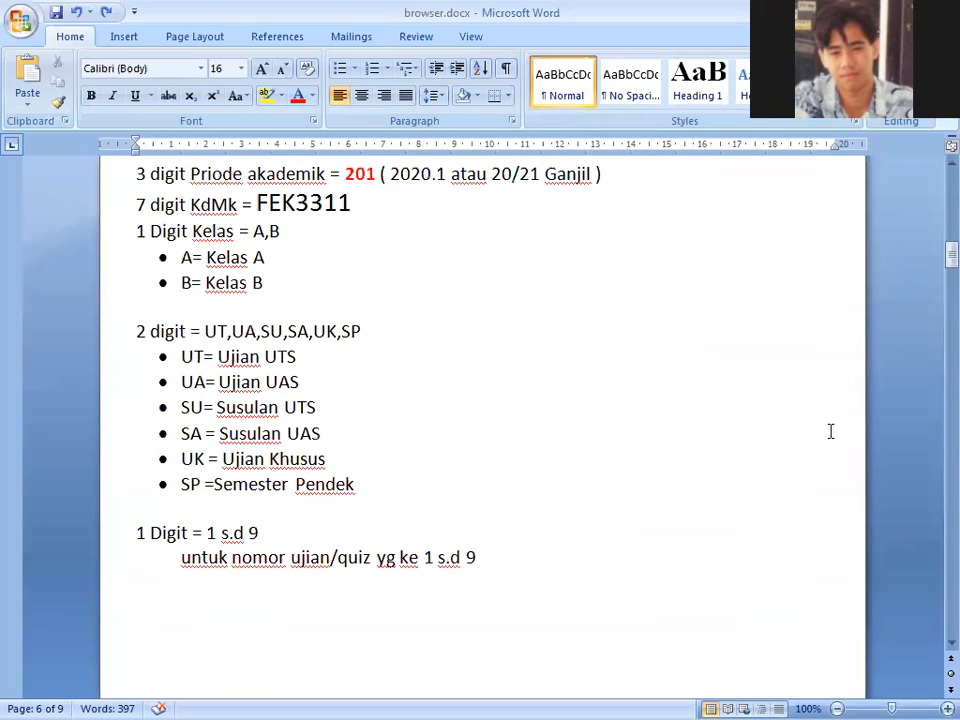
{"action": "left_click", "coordinate": [424, 557]}
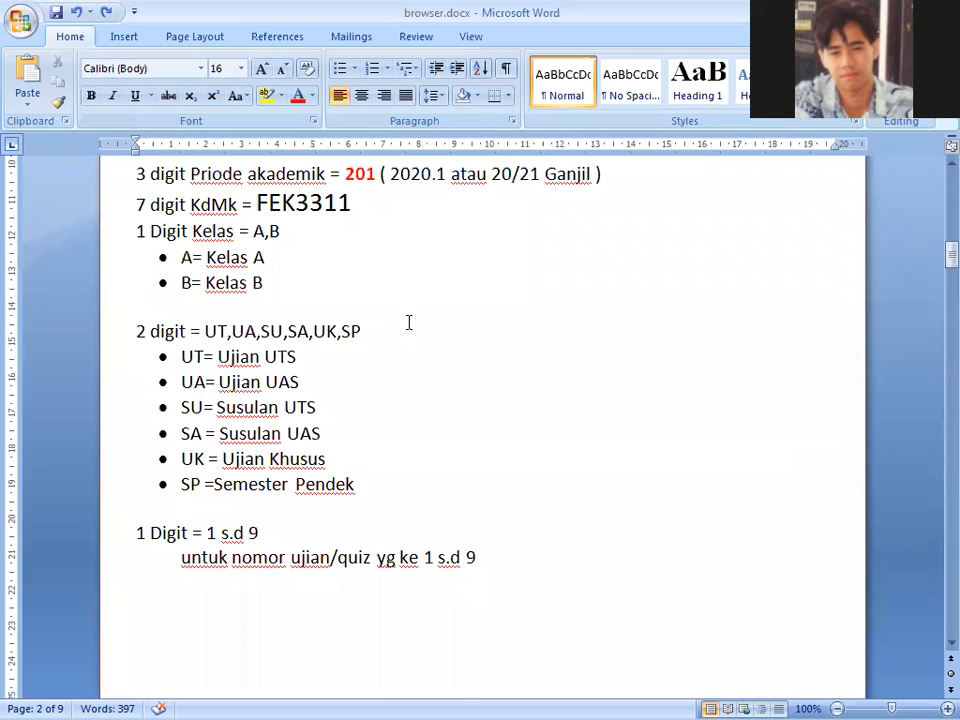
{"action": "scroll", "coordinate": [328, 459], "scroll_direction": "up", "scroll_amount": 3}
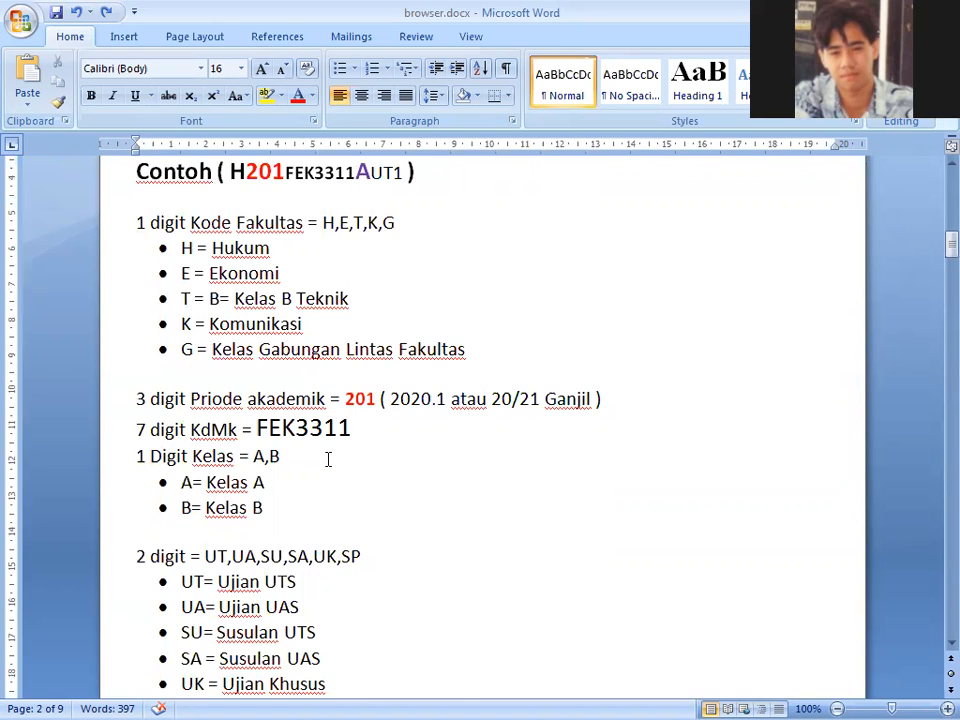
{"action": "scroll", "coordinate": [328, 459], "scroll_direction": "up", "scroll_amount": 2}
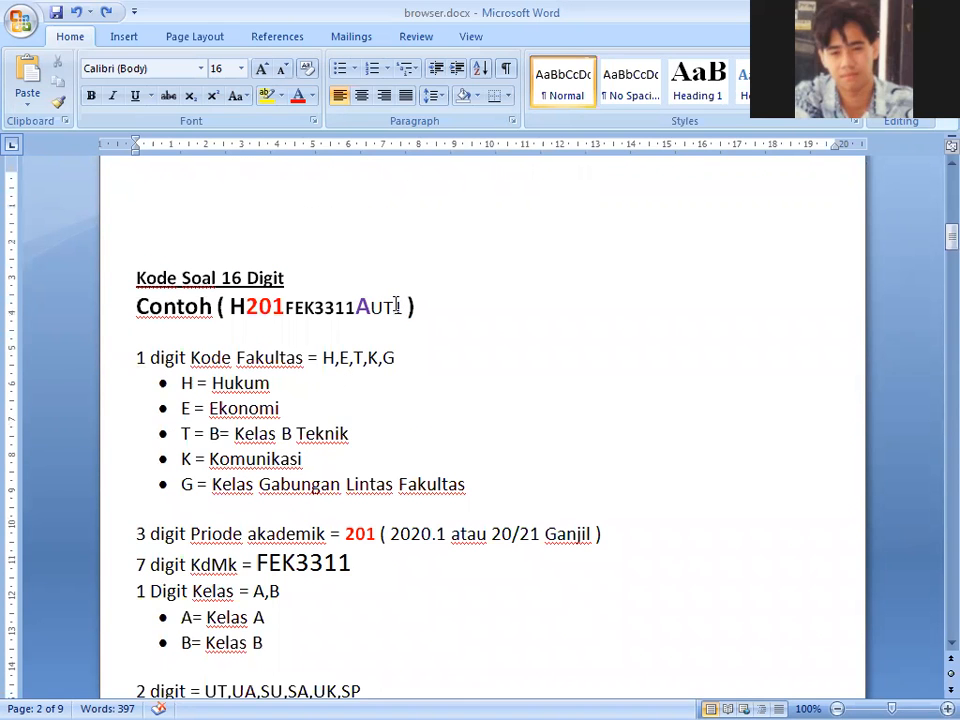
{"action": "left_click_drag", "start_coordinate": [402, 307], "coordinate": [393, 310]}
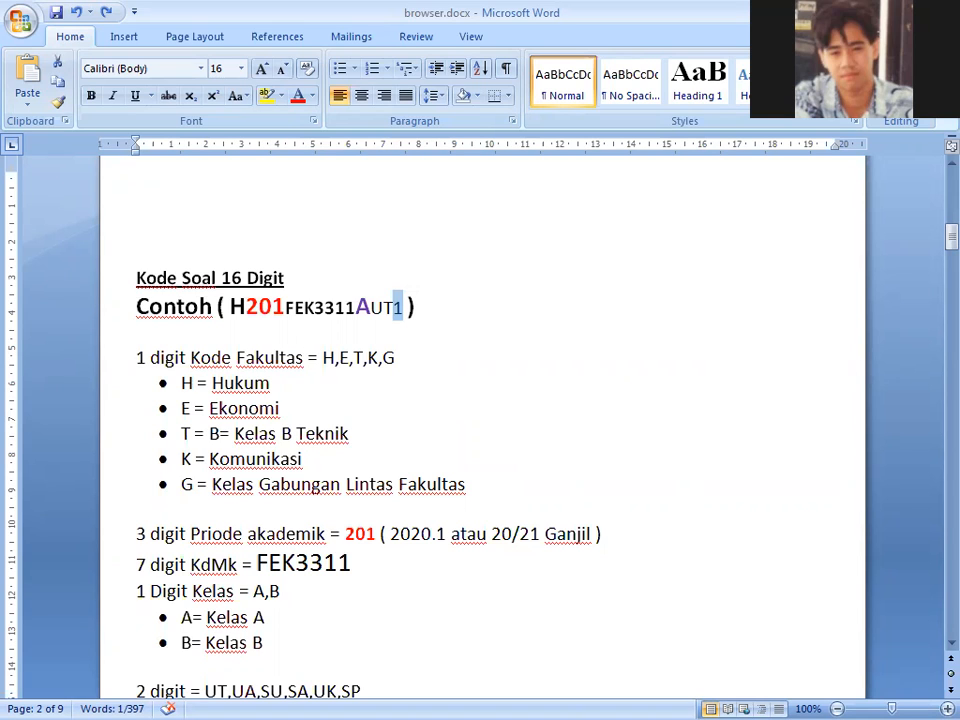
Return to the exam form in the browser and save the edited exam with its question row
{"action": "key", "text": "alt+Tab"}
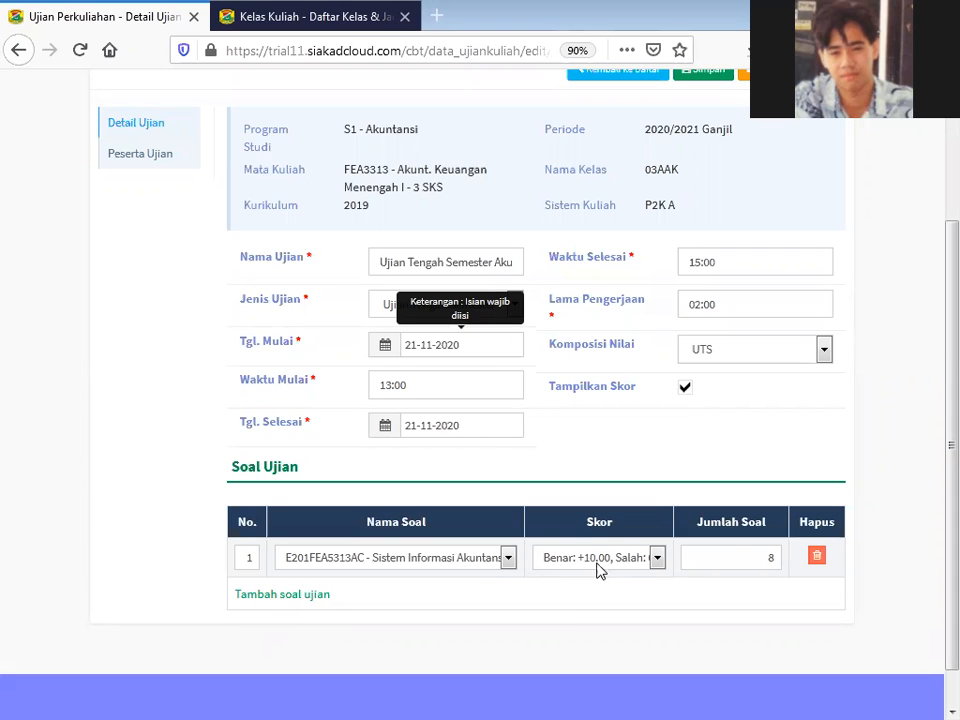
{"action": "scroll", "coordinate": [843, 588], "scroll_direction": "up", "scroll_amount": 3}
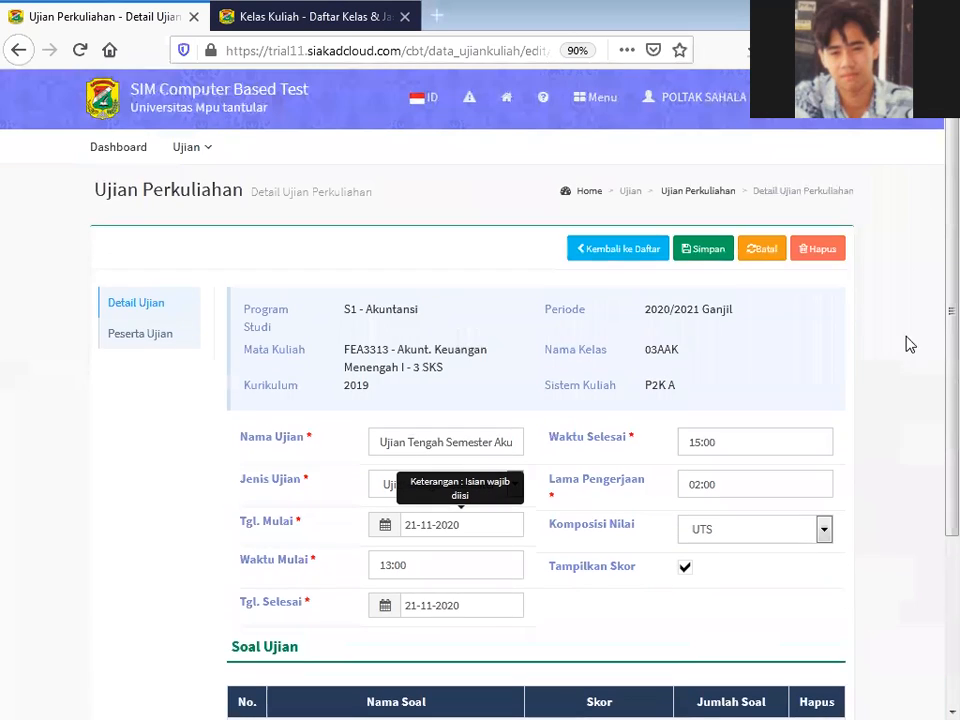
{"action": "left_click", "coordinate": [708, 250]}
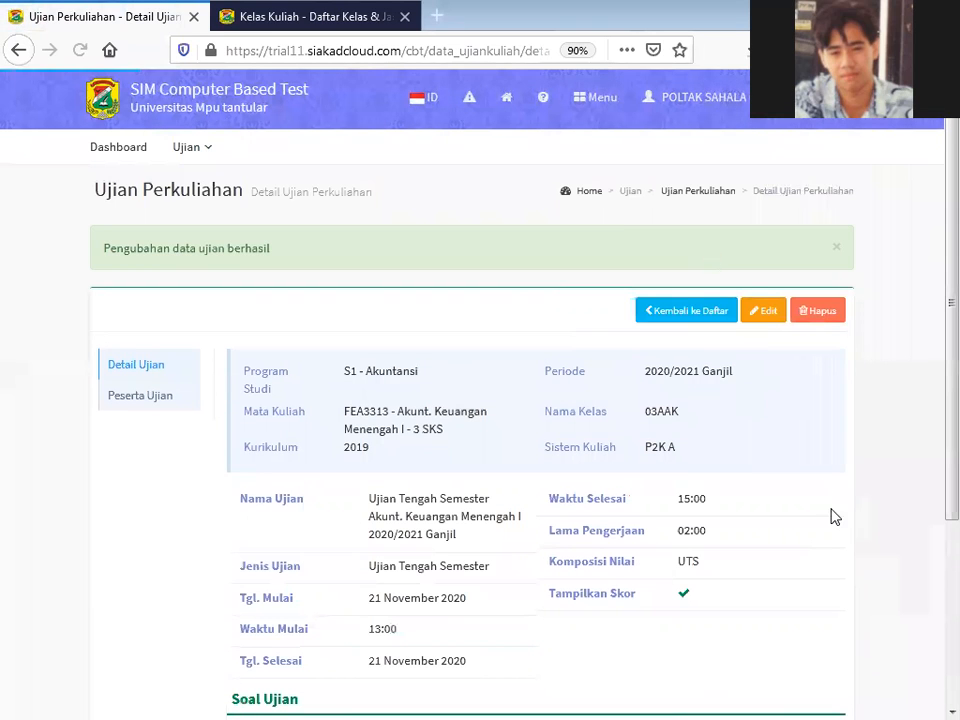
{"action": "left_click_drag", "start_coordinate": [103, 249], "coordinate": [317, 249]}
{"action": "left_click", "coordinate": [315, 250]}
Open the exam's Peserta Ujian list and look through all participants, from the last row back to the first student
{"action": "left_click", "coordinate": [143, 399]}
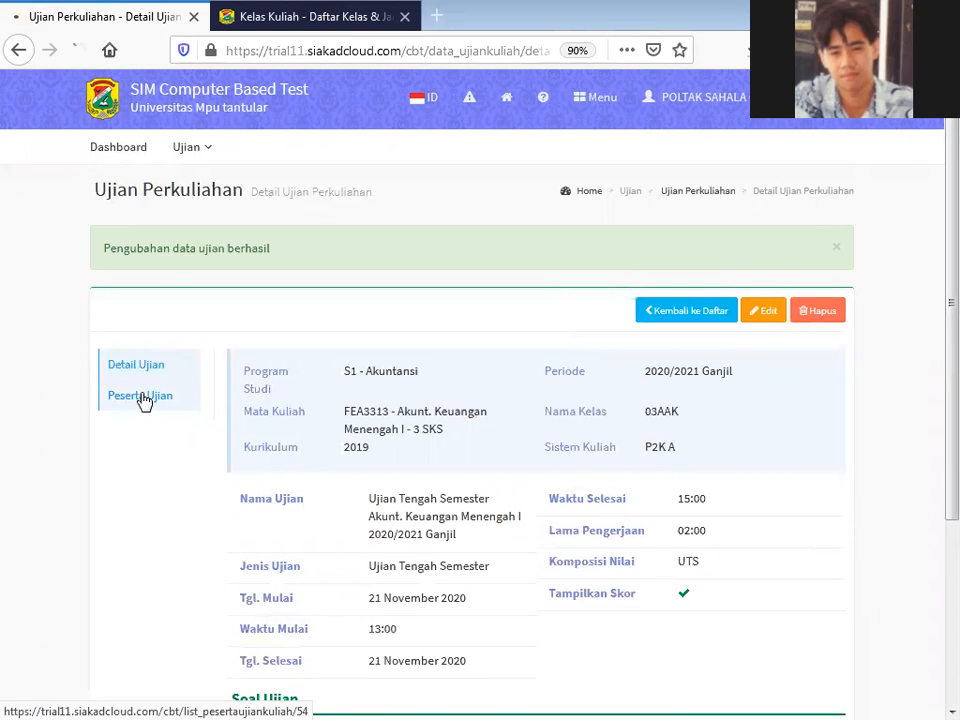
{"action": "scroll", "coordinate": [381, 553], "scroll_direction": "down", "scroll_amount": 5}
{"action": "scroll", "coordinate": [401, 556], "scroll_direction": "down", "scroll_amount": 15}
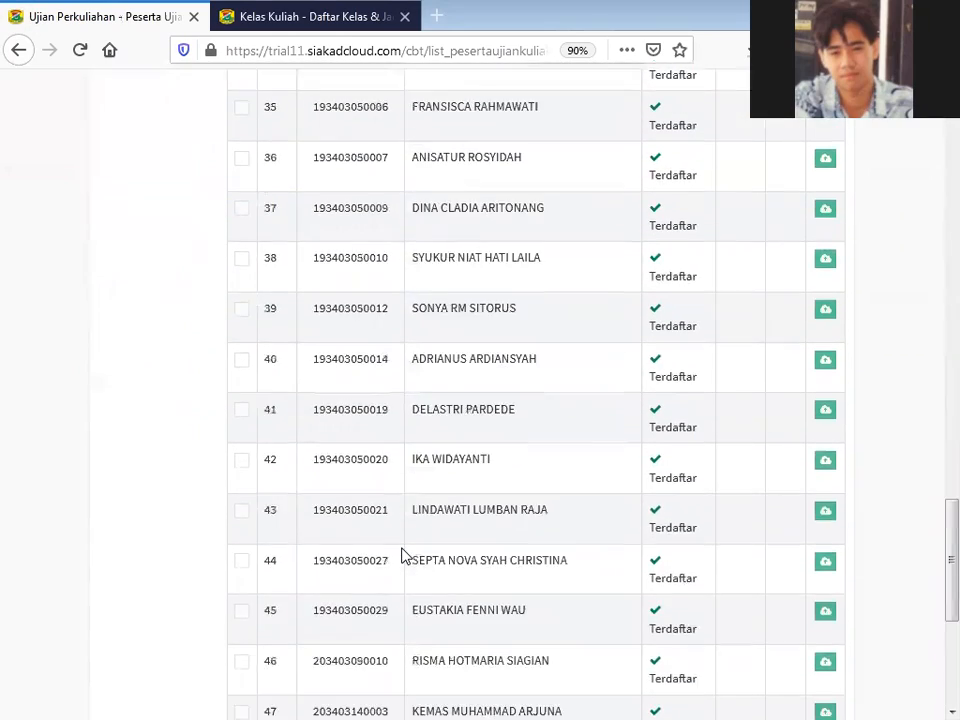
{"action": "scroll", "coordinate": [401, 556], "scroll_direction": "down", "scroll_amount": 3}
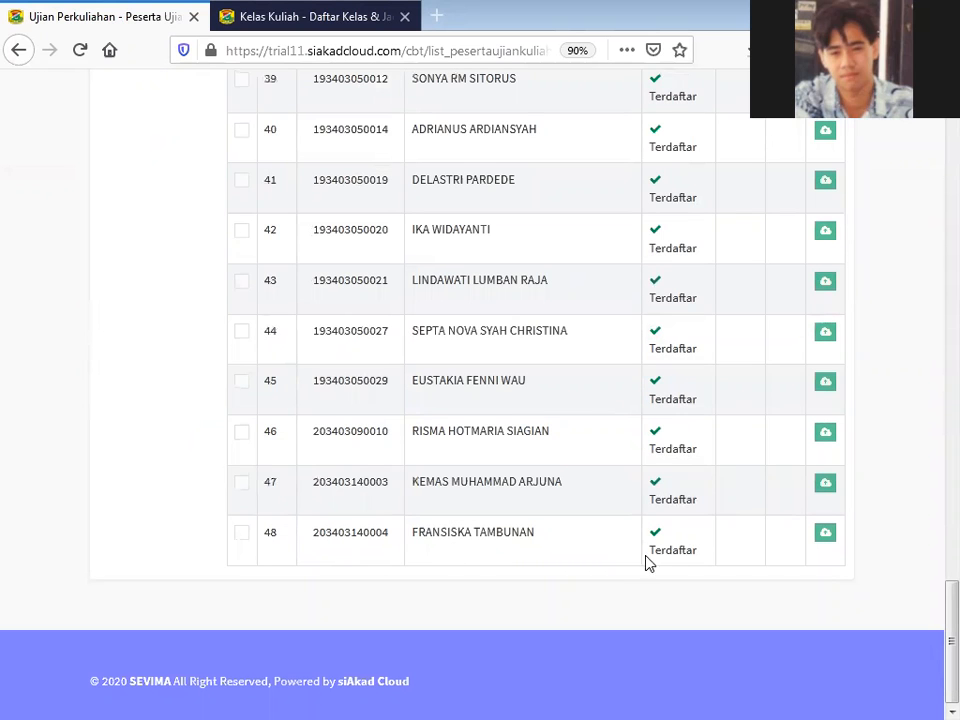
{"action": "scroll", "coordinate": [671, 556], "scroll_direction": "up", "scroll_amount": 4}
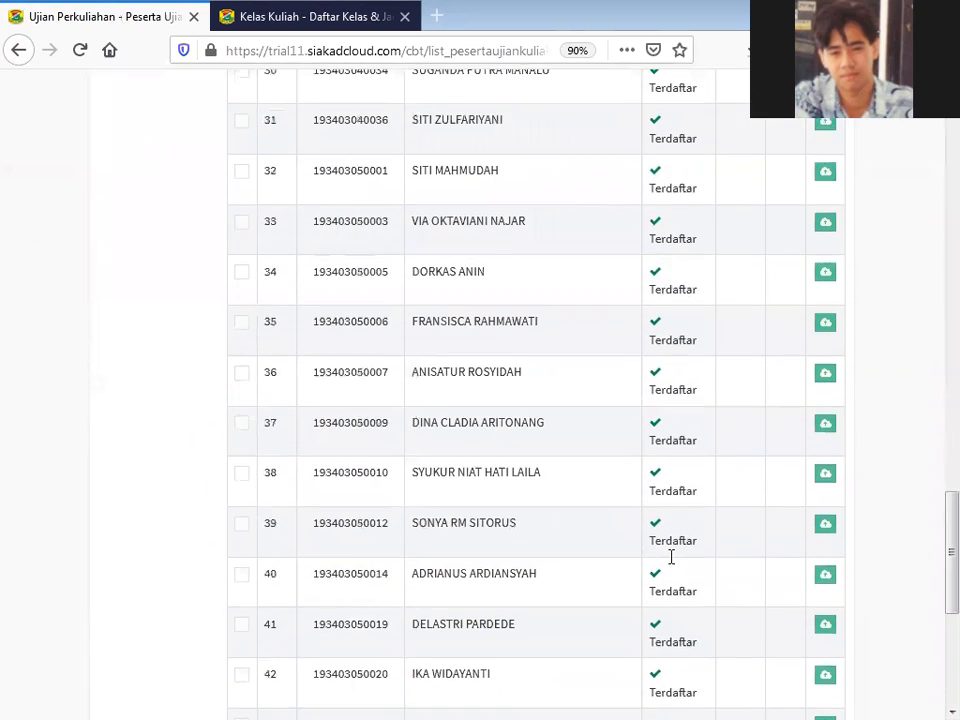
{"action": "scroll", "coordinate": [671, 556], "scroll_direction": "up", "scroll_amount": 3}
{"action": "scroll", "coordinate": [670, 566], "scroll_direction": "up", "scroll_amount": 5}
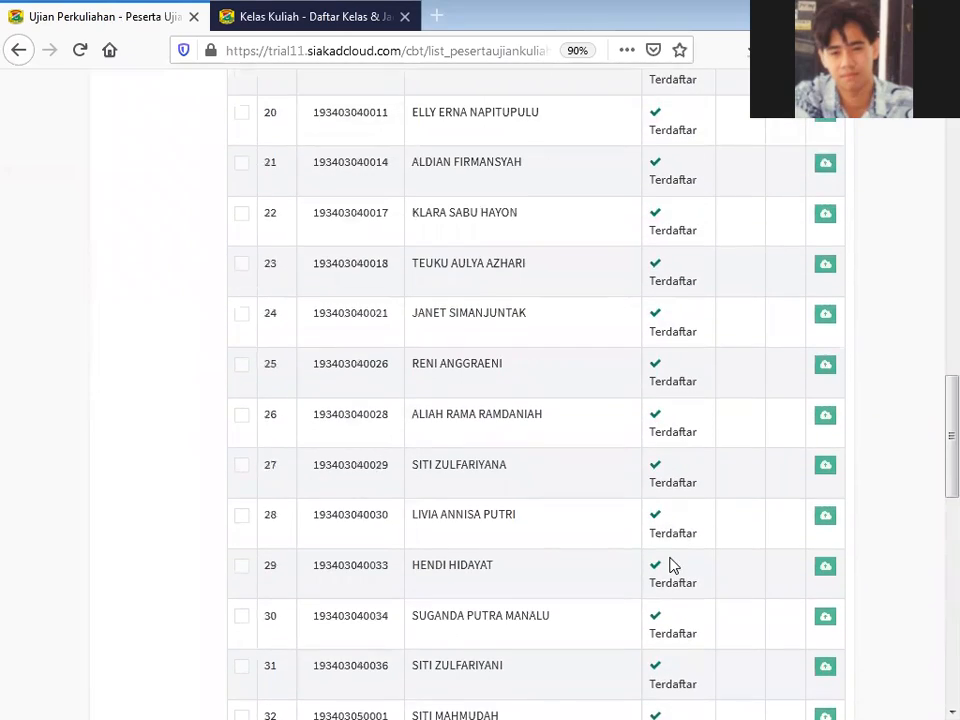
{"action": "scroll", "coordinate": [670, 566], "scroll_direction": "up", "scroll_amount": 6}
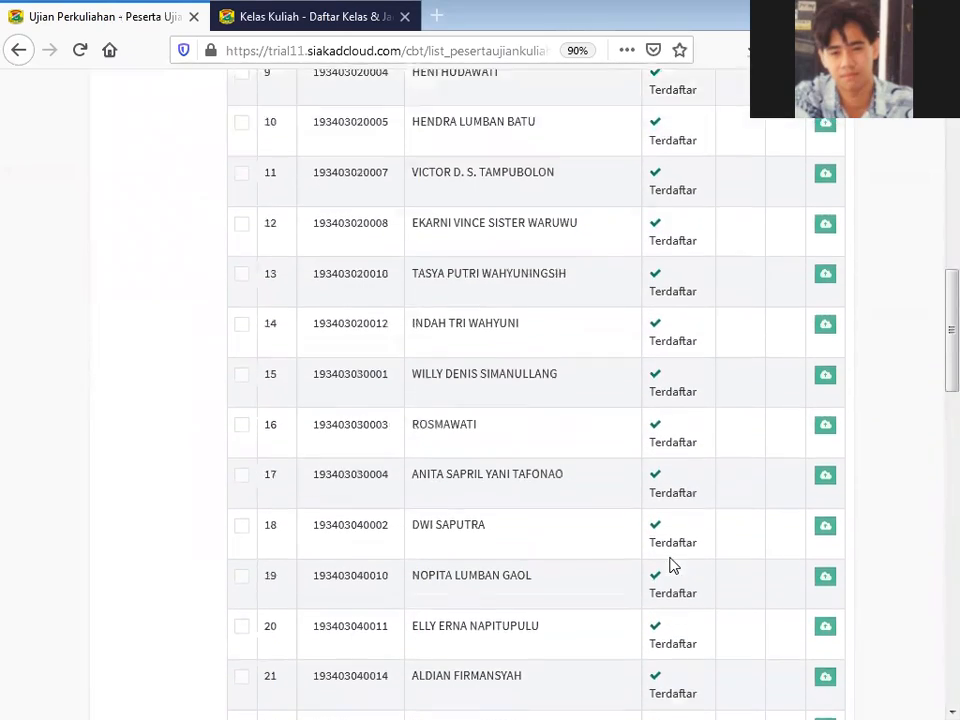
{"action": "scroll", "coordinate": [670, 566], "scroll_direction": "up", "scroll_amount": 2}
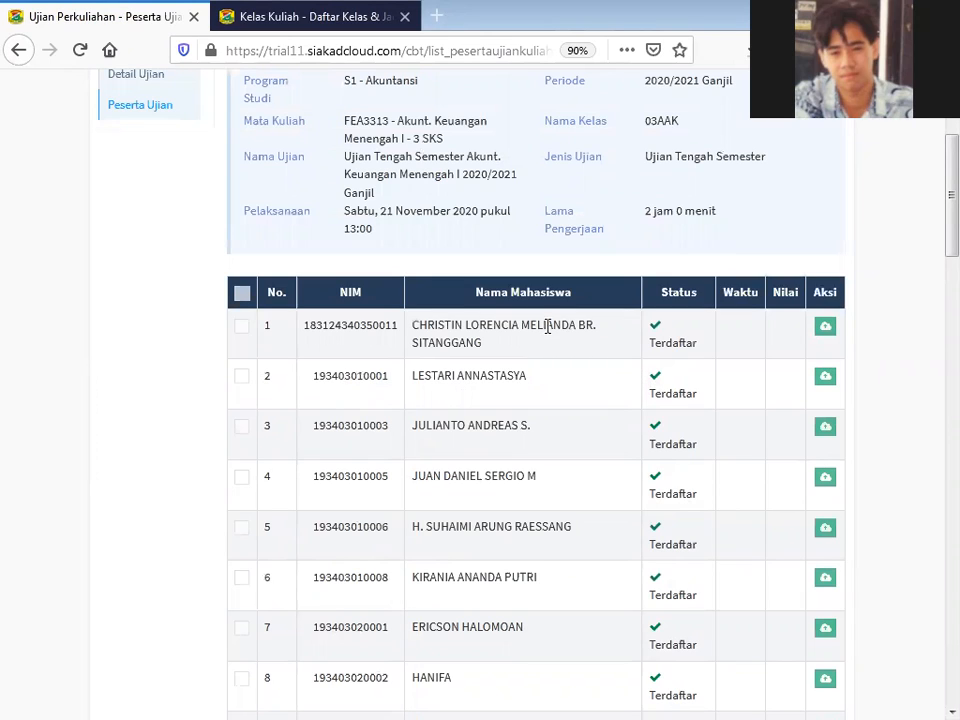
{"action": "left_click_drag", "start_coordinate": [474, 338], "coordinate": [631, 329]}
{"action": "left_click", "coordinate": [681, 335]}
{"action": "scroll", "coordinate": [672, 461], "scroll_direction": "up", "scroll_amount": 3}
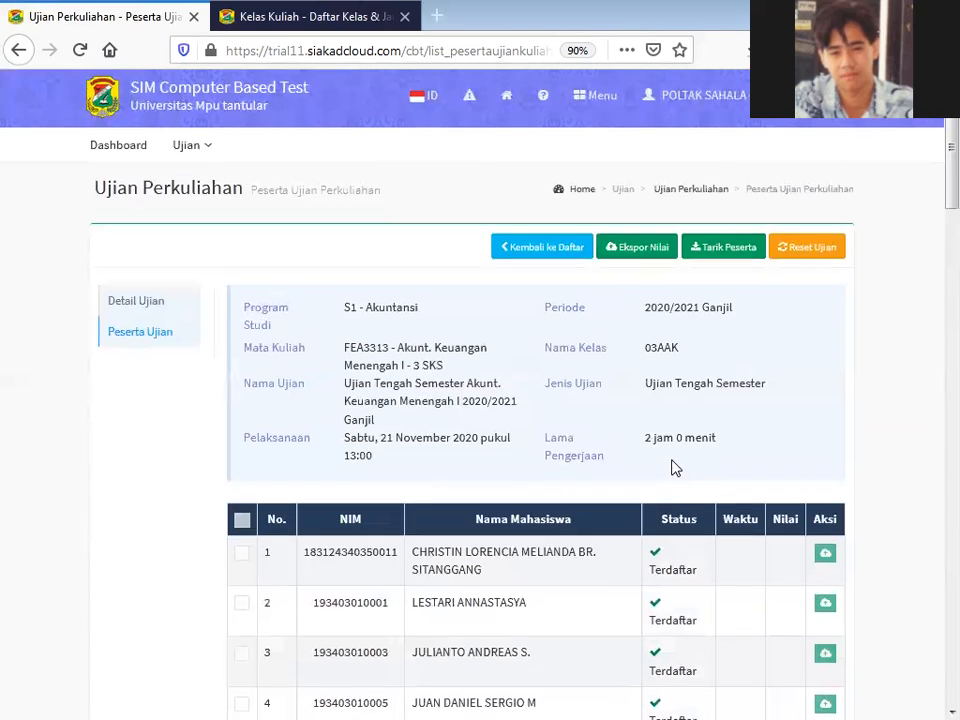
Examine the Status column for the first few participants in the exam's student list
{"action": "scroll", "coordinate": [673, 460], "scroll_direction": "down", "scroll_amount": 3}
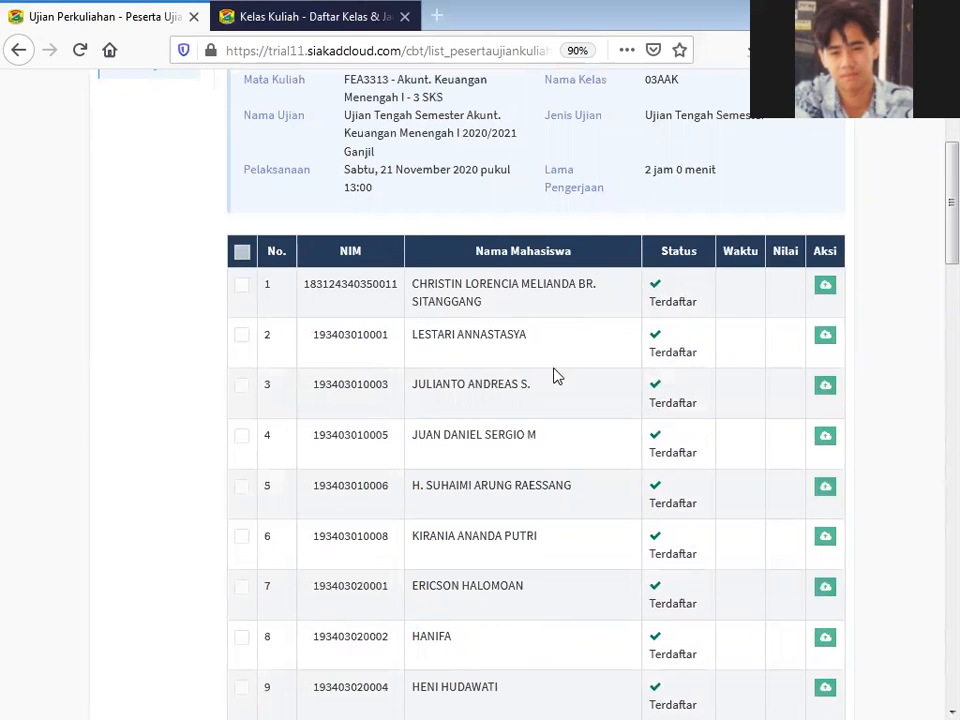
{"action": "double_click", "coordinate": [665, 300]}
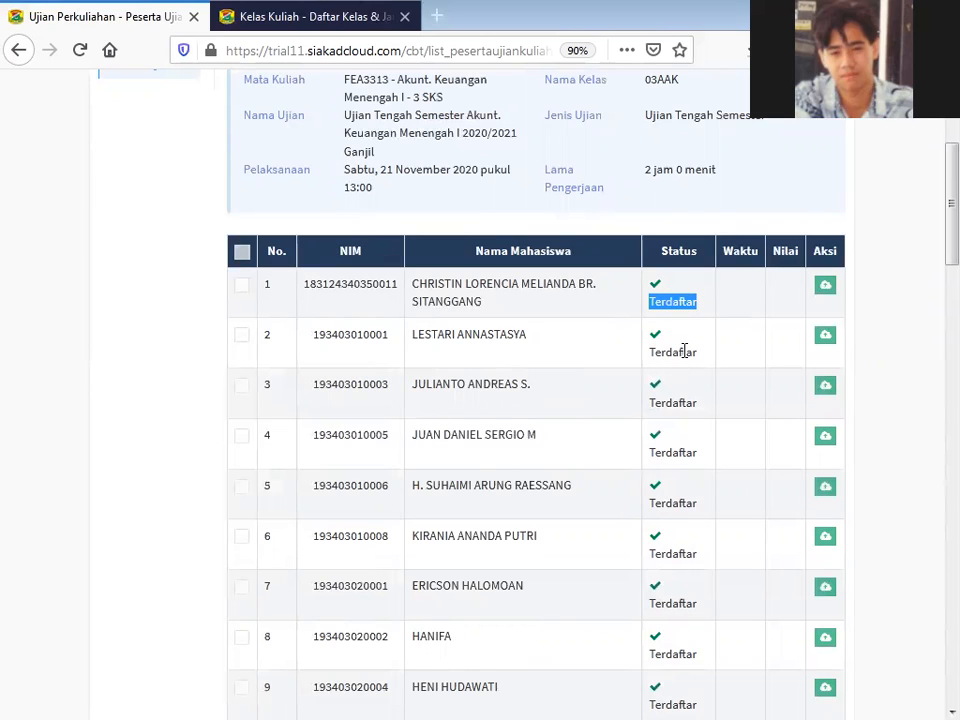
{"action": "left_click", "coordinate": [680, 348]}
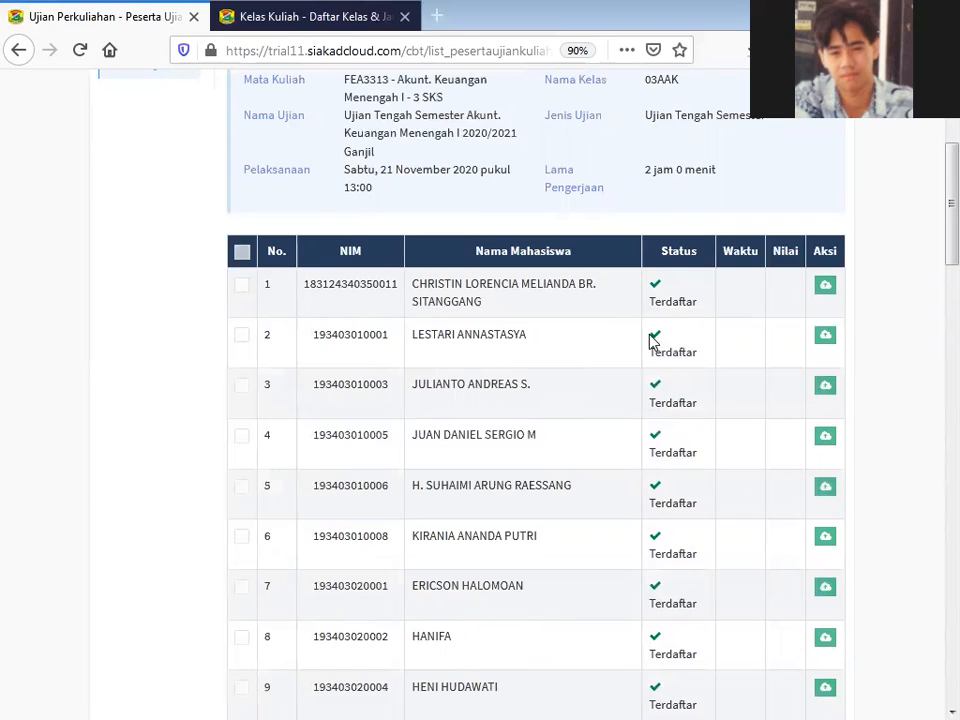
{"action": "left_click_drag", "start_coordinate": [709, 360], "coordinate": [649, 336]}
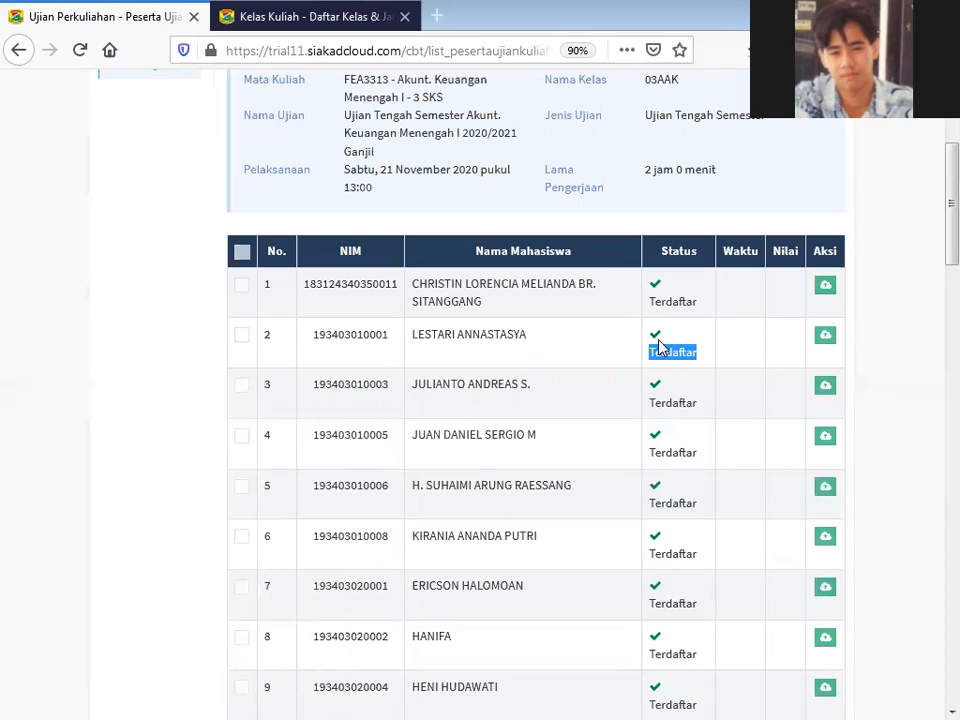
{"action": "left_click", "coordinate": [667, 354]}
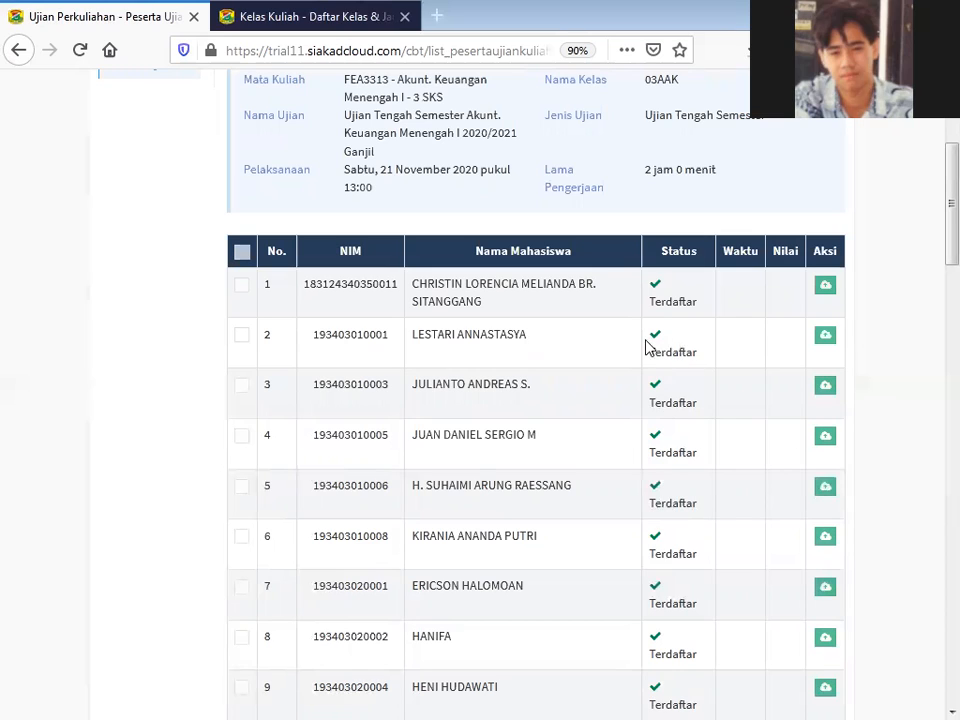
{"action": "left_click_drag", "start_coordinate": [688, 354], "coordinate": [651, 352]}
{"action": "left_click_drag", "start_coordinate": [701, 400], "coordinate": [648, 405]}
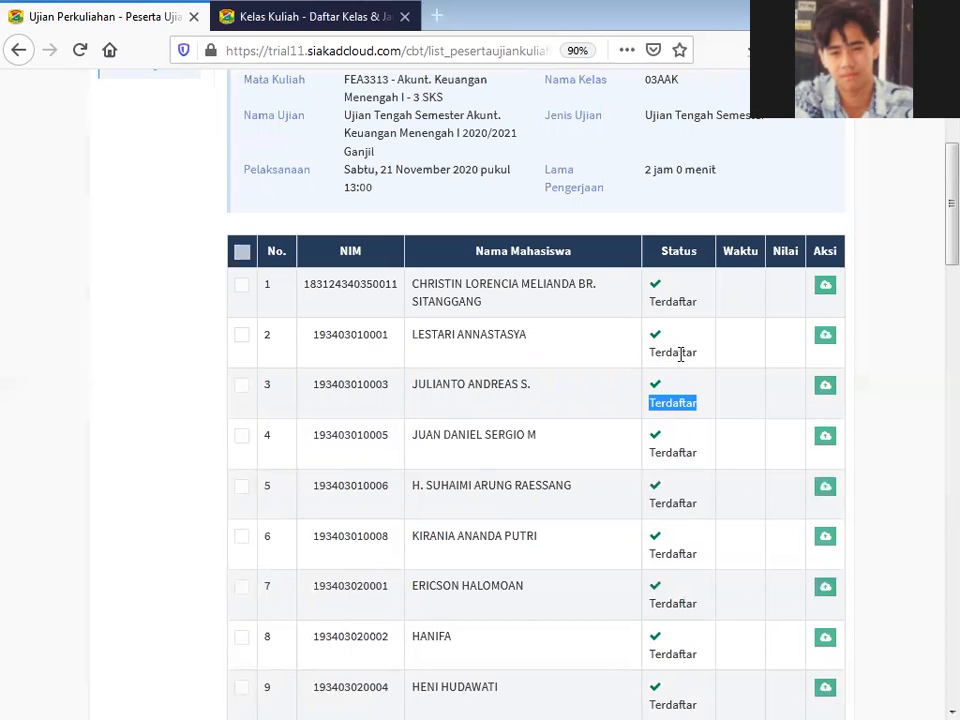
{"action": "scroll", "coordinate": [692, 539], "scroll_direction": "up", "scroll_amount": 1}
{"action": "scroll", "coordinate": [692, 539], "scroll_direction": "up", "scroll_amount": 2}
{"action": "left_click", "coordinate": [600, 561]}
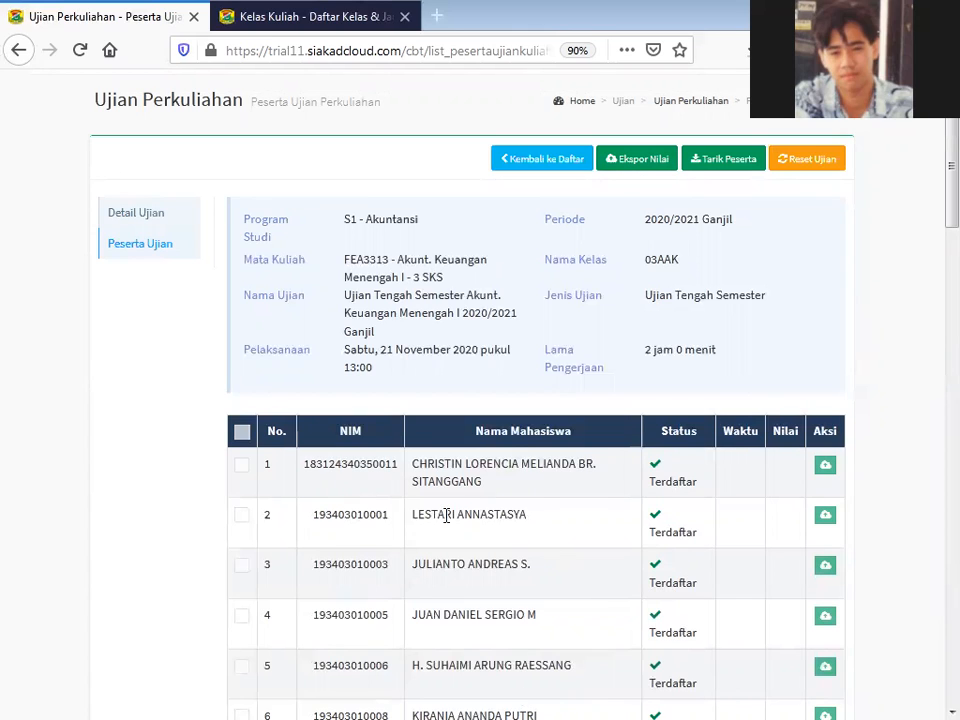
{"action": "left_click_drag", "start_coordinate": [444, 481], "coordinate": [520, 495]}
{"action": "left_click", "coordinate": [525, 497]}
{"action": "scroll", "coordinate": [600, 553], "scroll_direction": "down", "scroll_amount": 3}
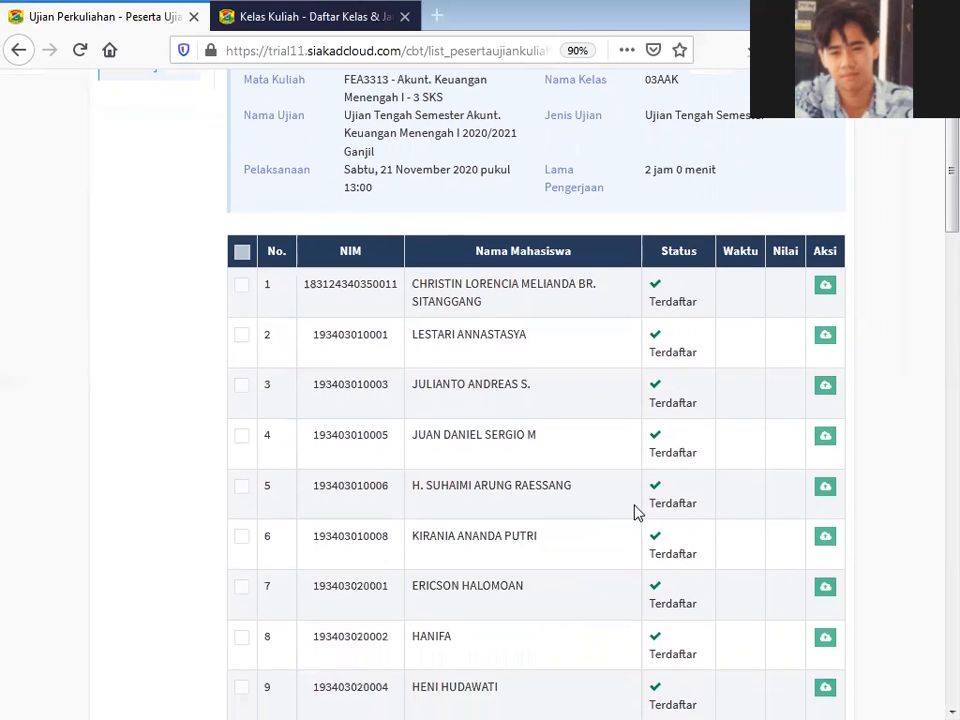
Copy the NIM of the second participant in the list
{"action": "double_click", "coordinate": [372, 338]}
{"action": "right_click", "coordinate": [374, 341]}
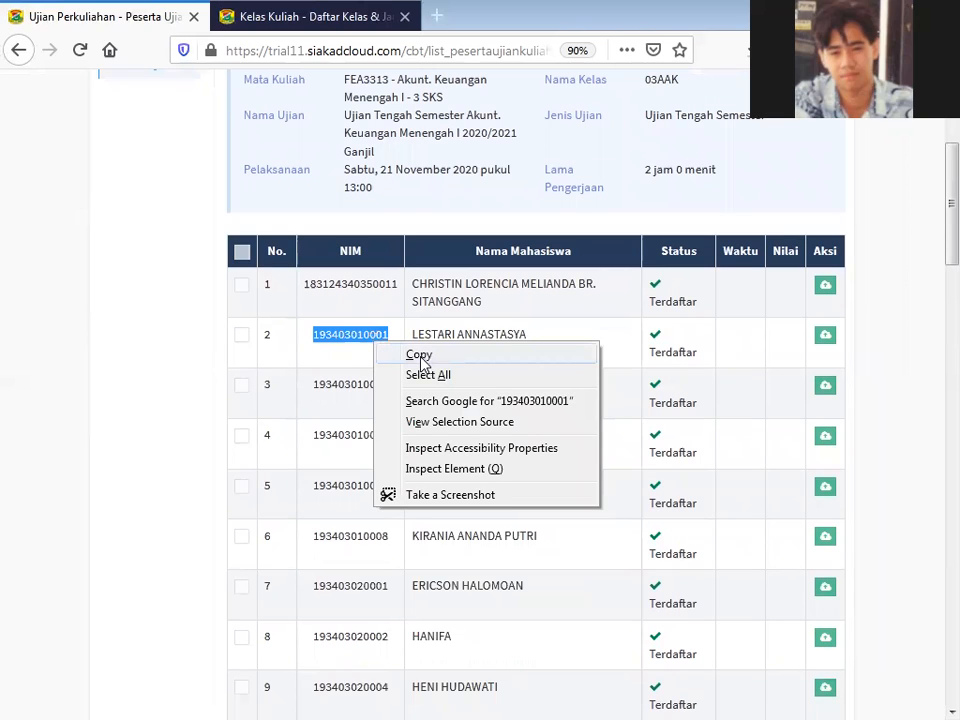
{"action": "left_click", "coordinate": [418, 355]}
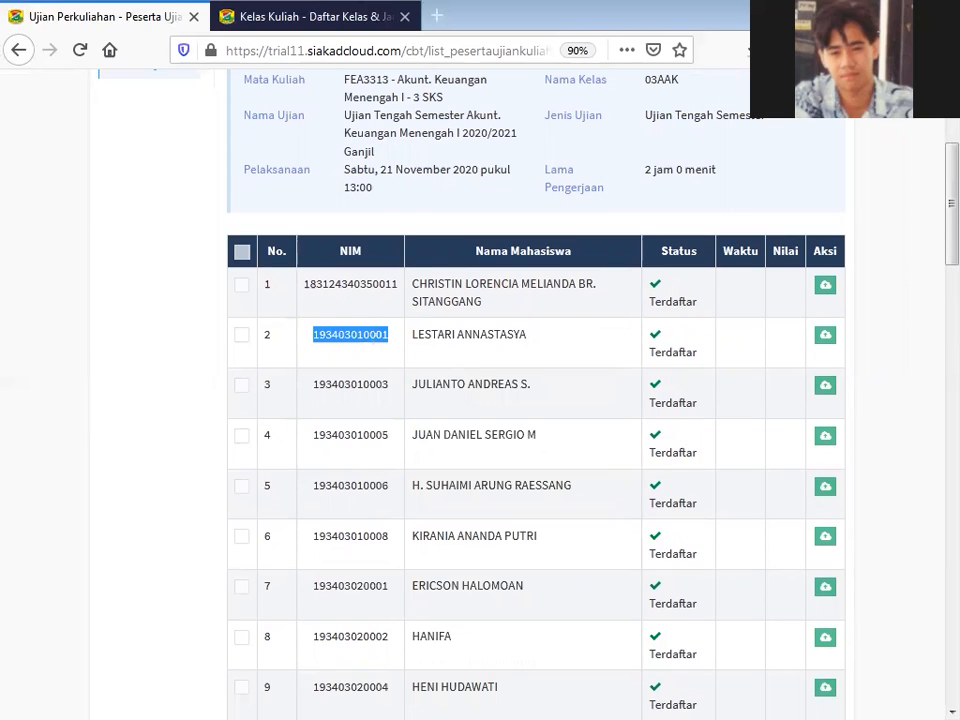
{"action": "key", "text": "alt+Tab"}
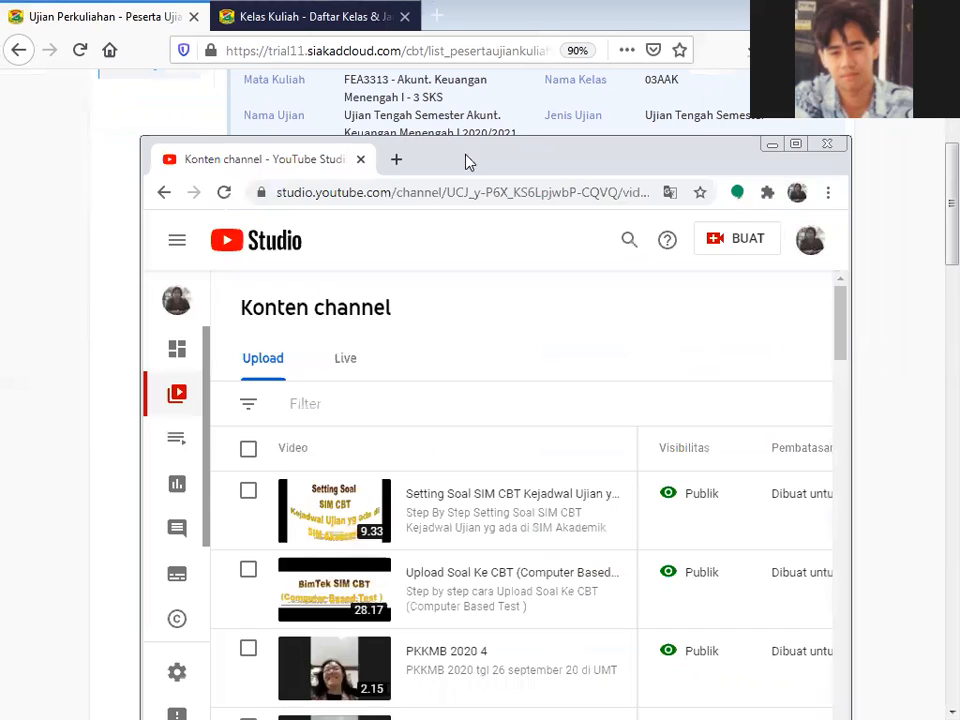
{"action": "key", "text": "alt+Tab"}
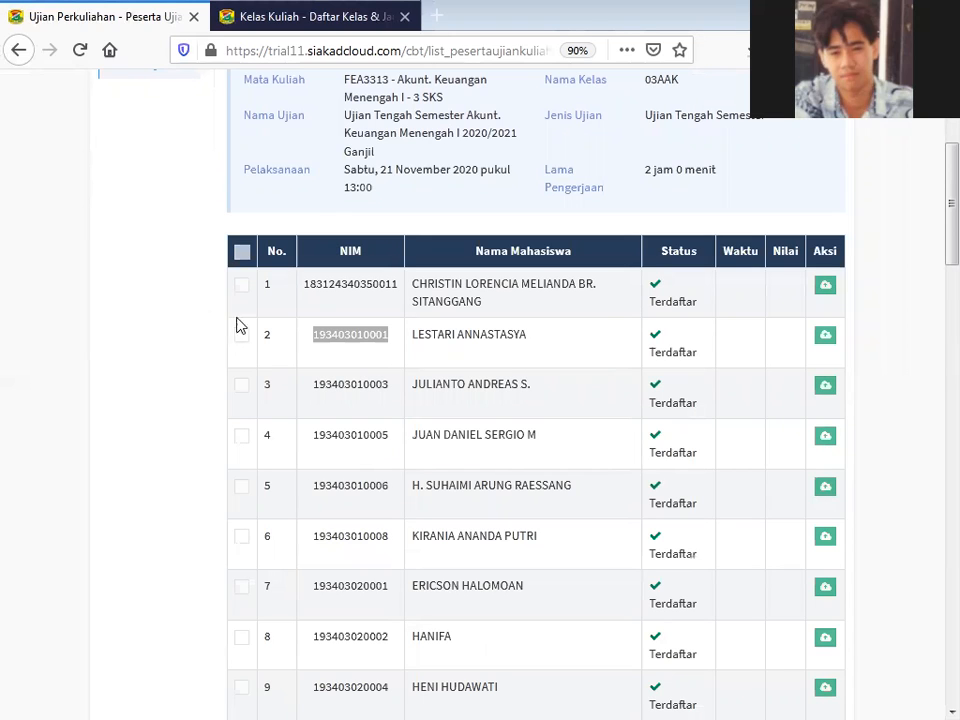
{"action": "left_click", "coordinate": [595, 455]}
{"action": "scroll", "coordinate": [594, 456], "scroll_direction": "up", "scroll_amount": 2}
{"action": "scroll", "coordinate": [595, 457], "scroll_direction": "up", "scroll_amount": 4}
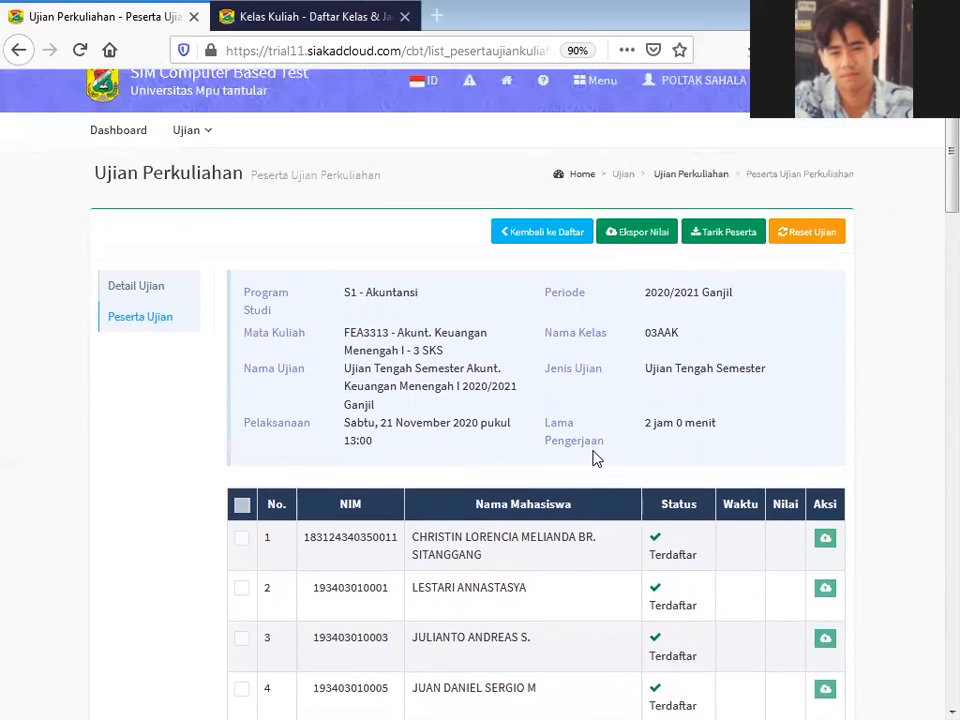